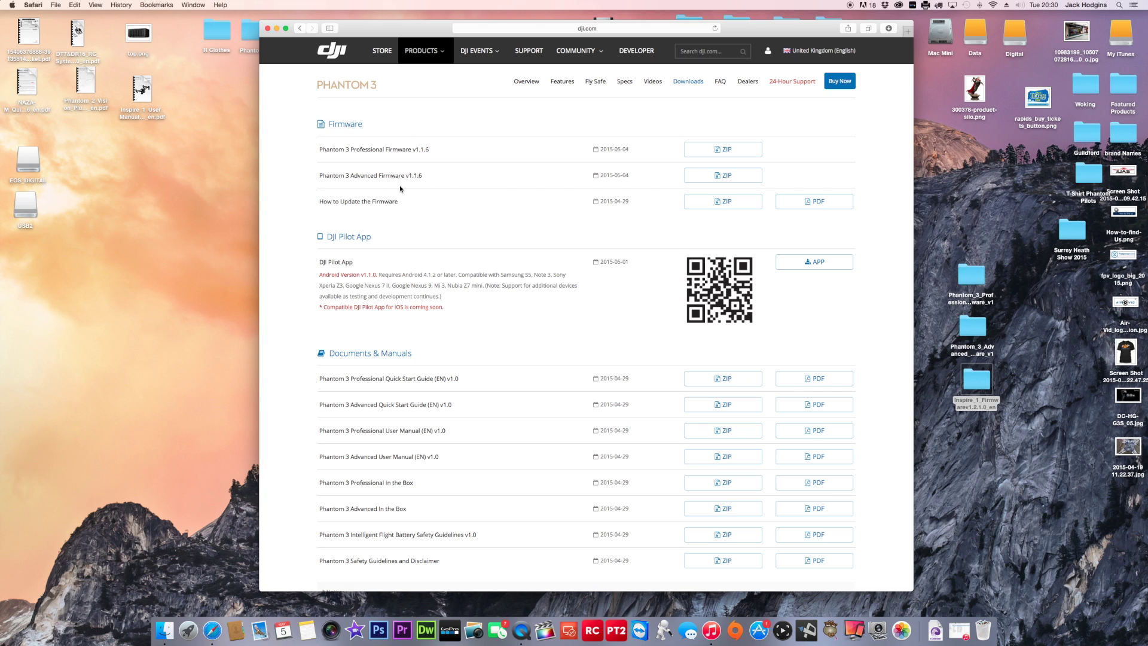
# Go to the DJI support page and open the Inspire 1 downloads page
pyautogui.click(422, 51)
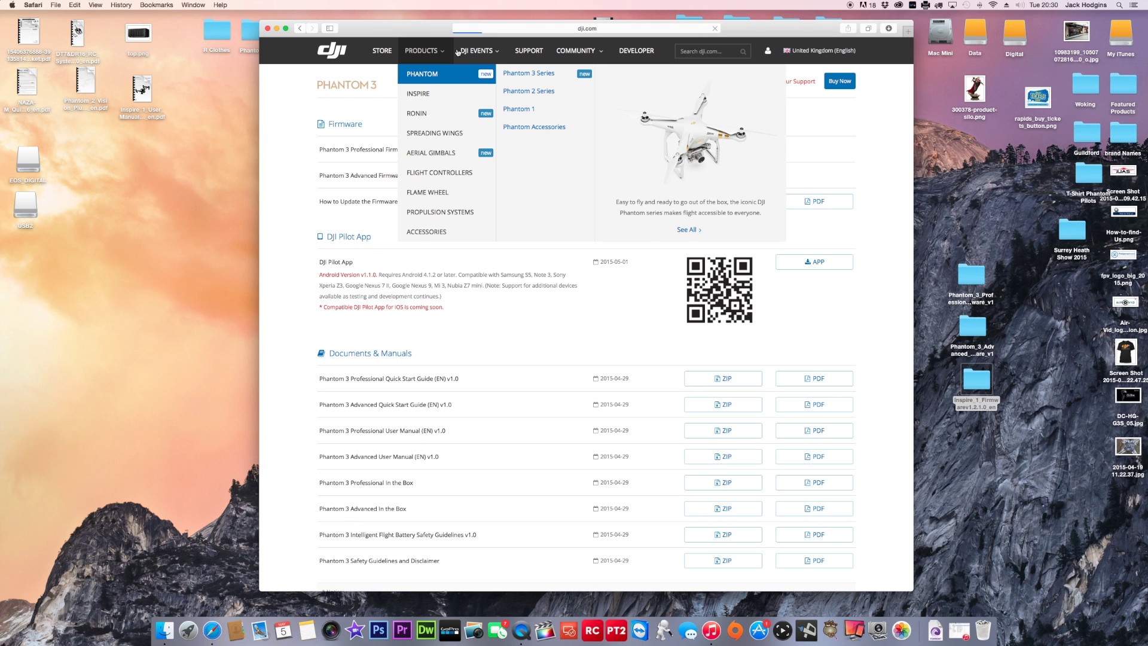
pyautogui.click(528, 51)
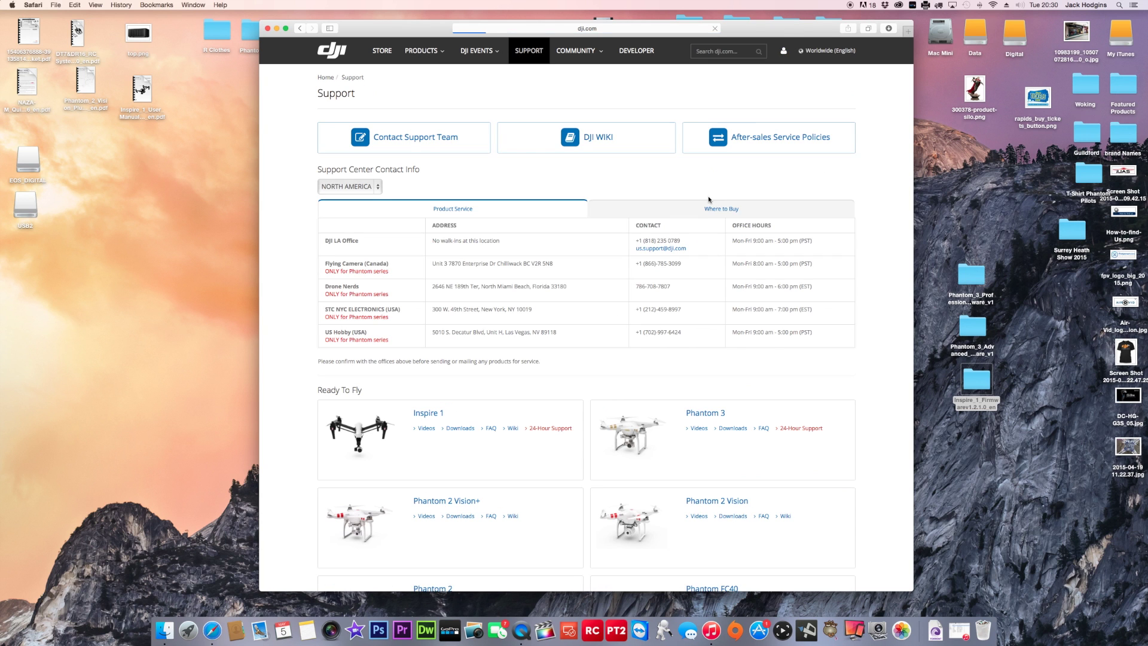
pyautogui.scroll(-5, 743, 273)
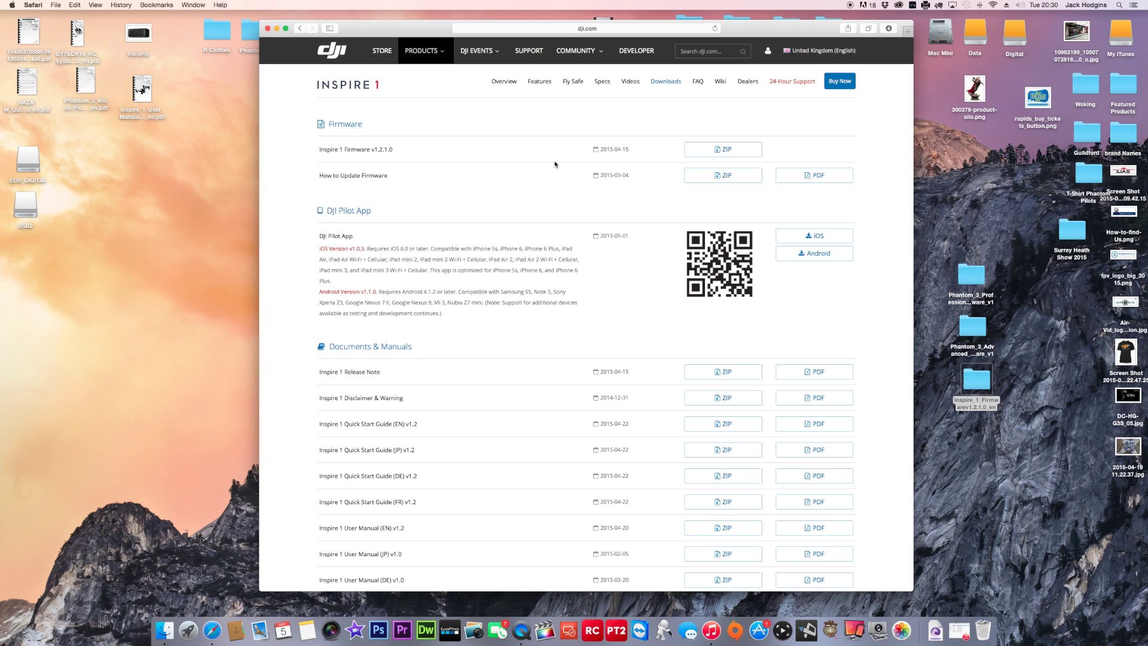
# Line up the Phantom 3 Professional, Phantom 3 Advanced and Inspire 1 firmware folders in one closely spaced column on the desktop
pyautogui.click(969, 274)
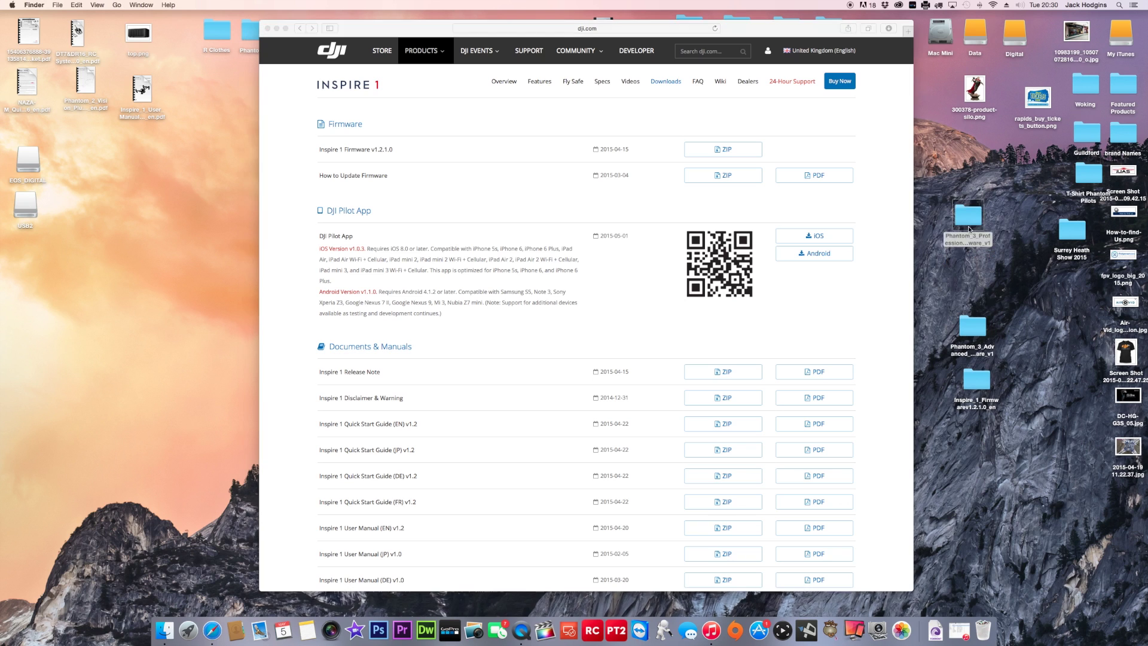
pyautogui.moveTo(969, 274); pyautogui.dragTo(973, 262)
pyautogui.moveTo(975, 378); pyautogui.dragTo(969, 310)
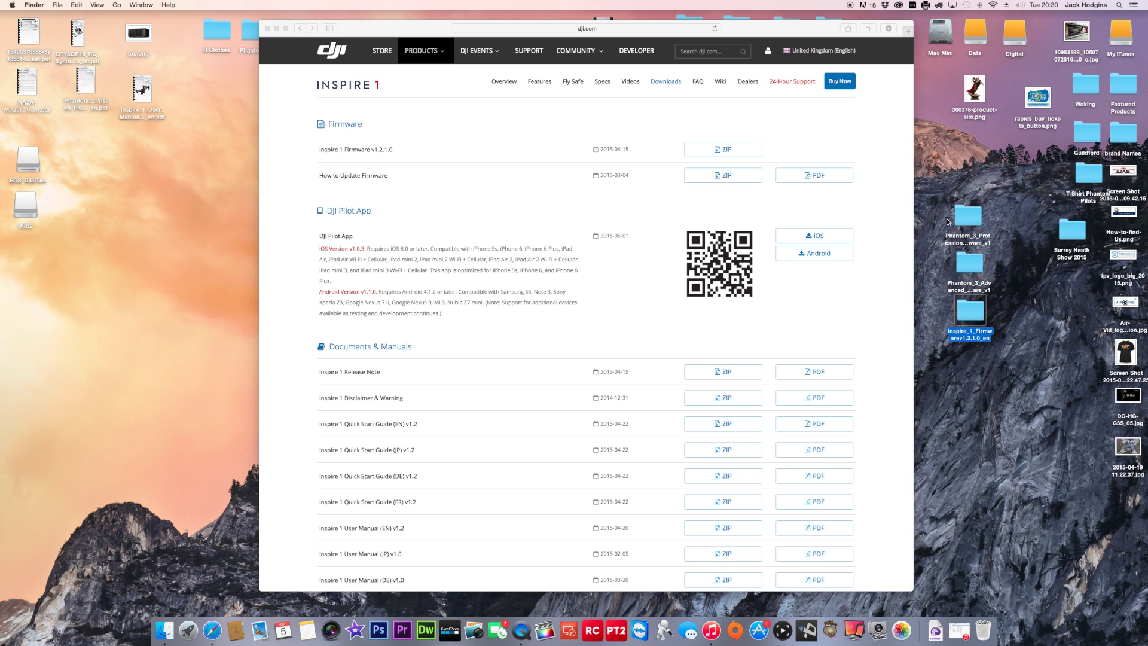
# Open the Phantom 3 Professional and Phantom 3 Advanced firmware folders and place their windows side by side
pyautogui.doubleClick(971, 216)
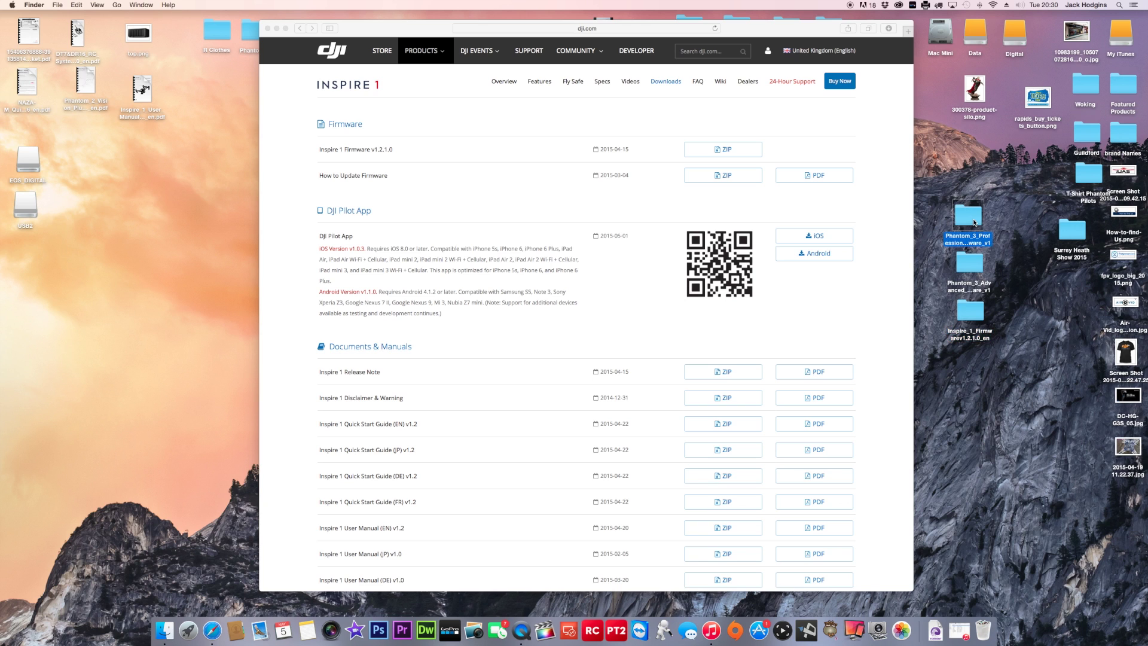
pyautogui.moveTo(479, 127); pyautogui.dragTo(302, 147)
pyautogui.doubleClick(973, 281)
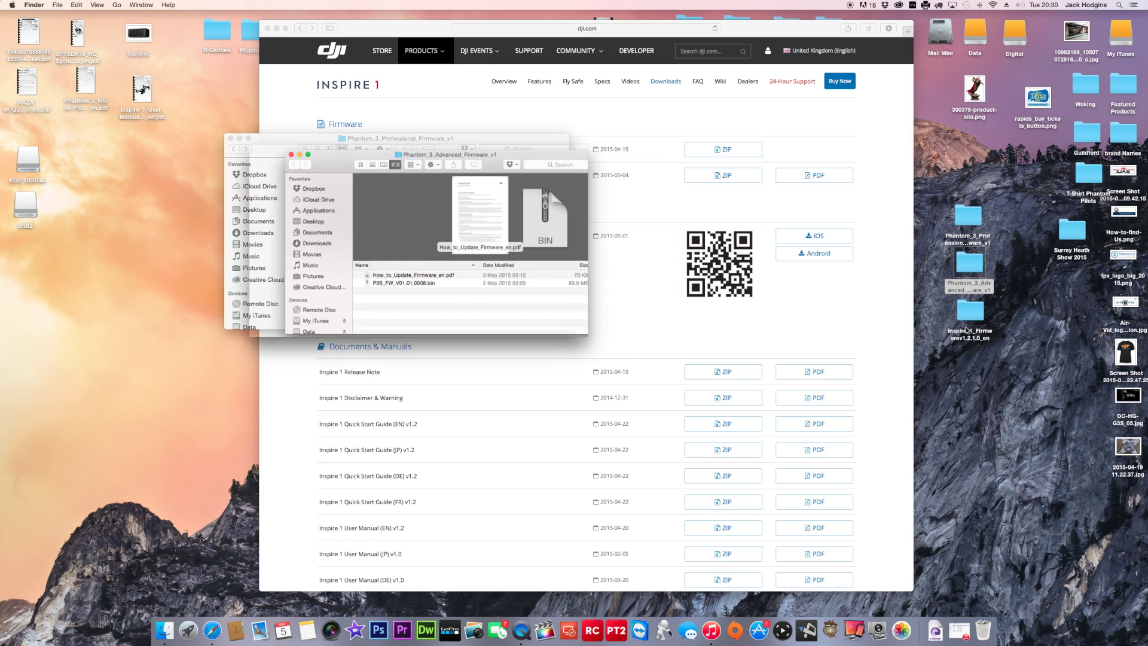
pyautogui.moveTo(298, 156); pyautogui.dragTo(638, 149)
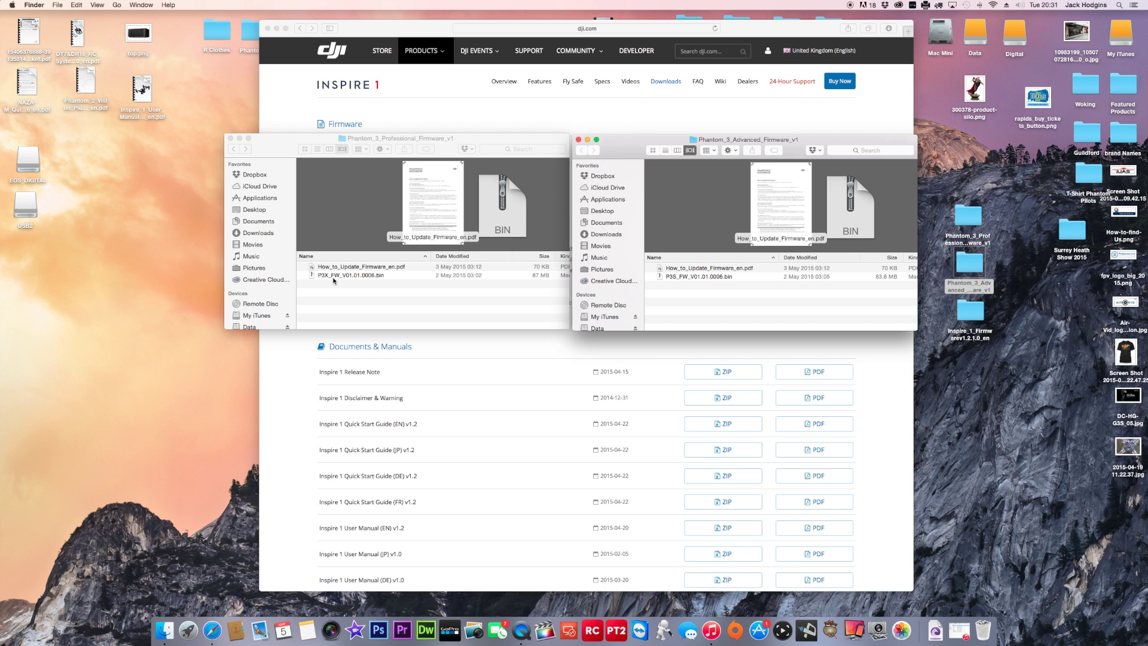
pyautogui.moveTo(472, 141)
pyautogui.mouseDown()
pyautogui.moveTo(439, 142)
pyautogui.moveTo(470, 142)
pyautogui.mouseUp()
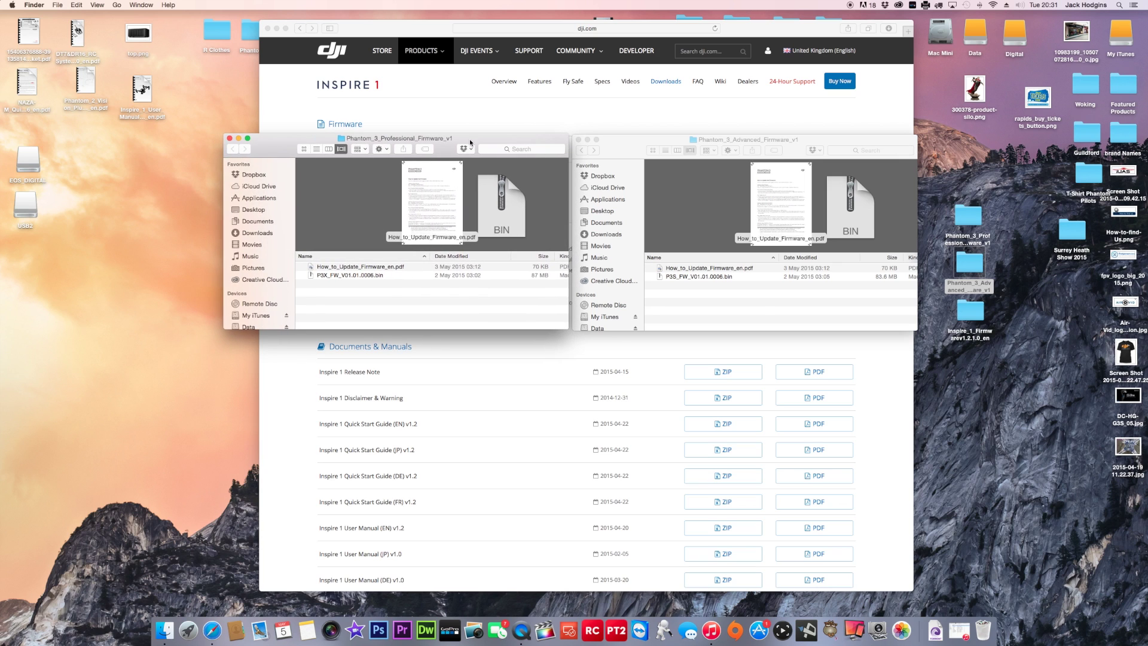
pyautogui.click(758, 306)
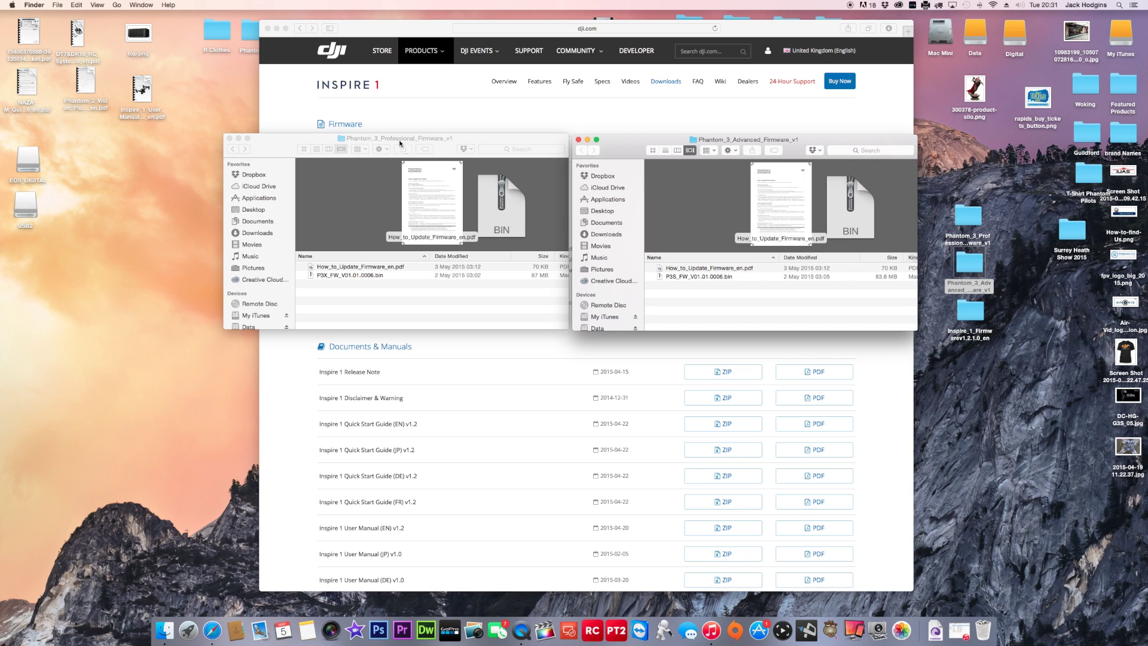
pyautogui.click(460, 140)
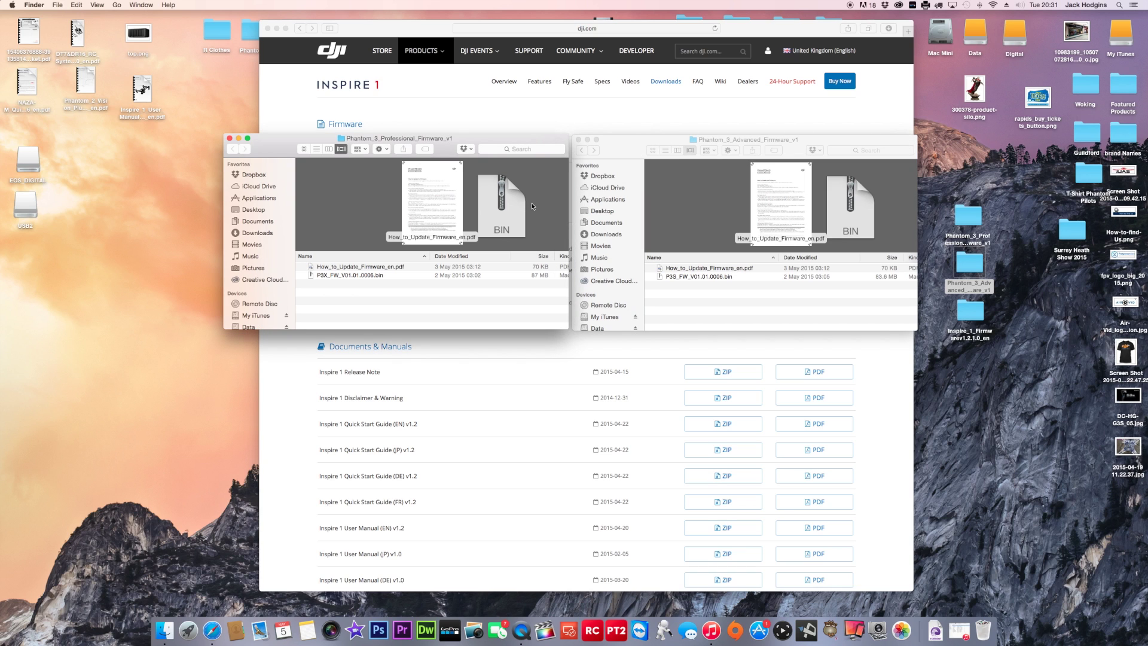
# Copy P3X_FW_V01.01.0006.bin from the Phantom 3 Professional firmware folder to the EOS_DIGITAL card and close the card's window
pyautogui.doubleClick(25, 161)
pyautogui.moveTo(251, 159); pyautogui.dragTo(192, 356)
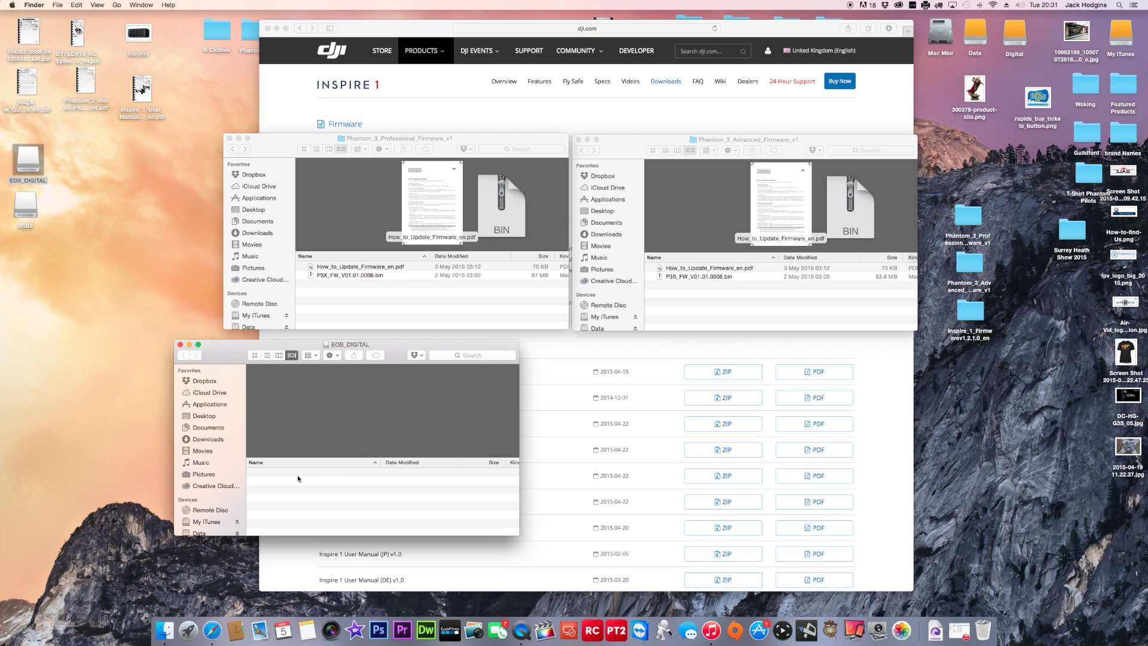
pyautogui.moveTo(235, 362); pyautogui.dragTo(280, 353)
pyautogui.click(366, 279)
pyautogui.click(373, 278)
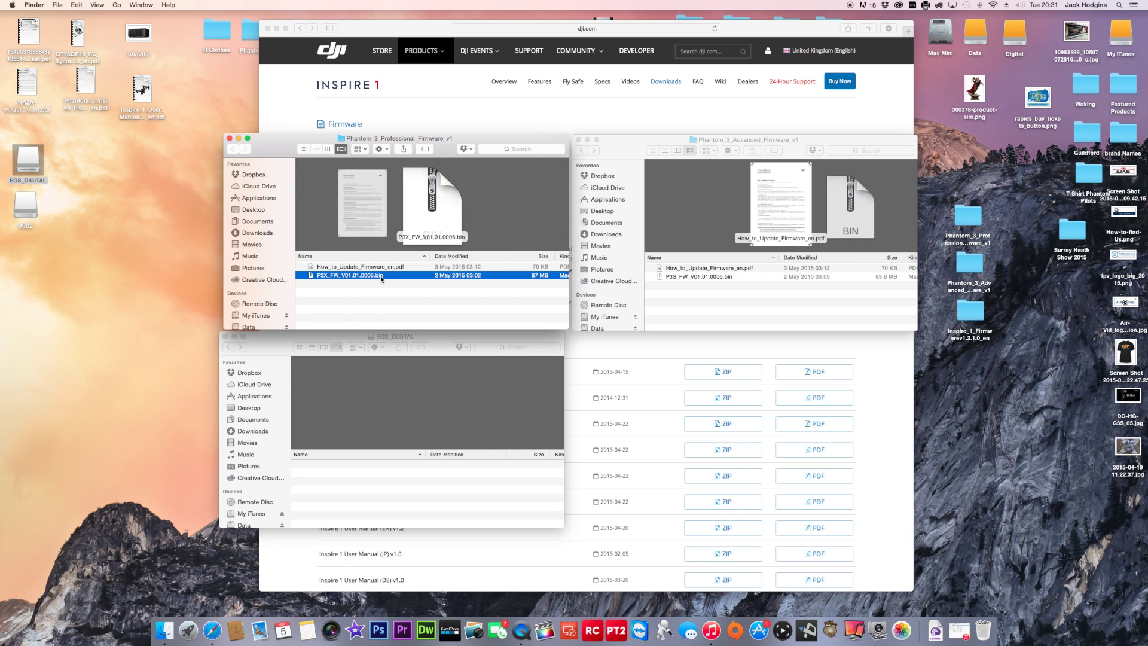
pyautogui.rightClick(371, 277)
pyautogui.moveTo(392, 293)
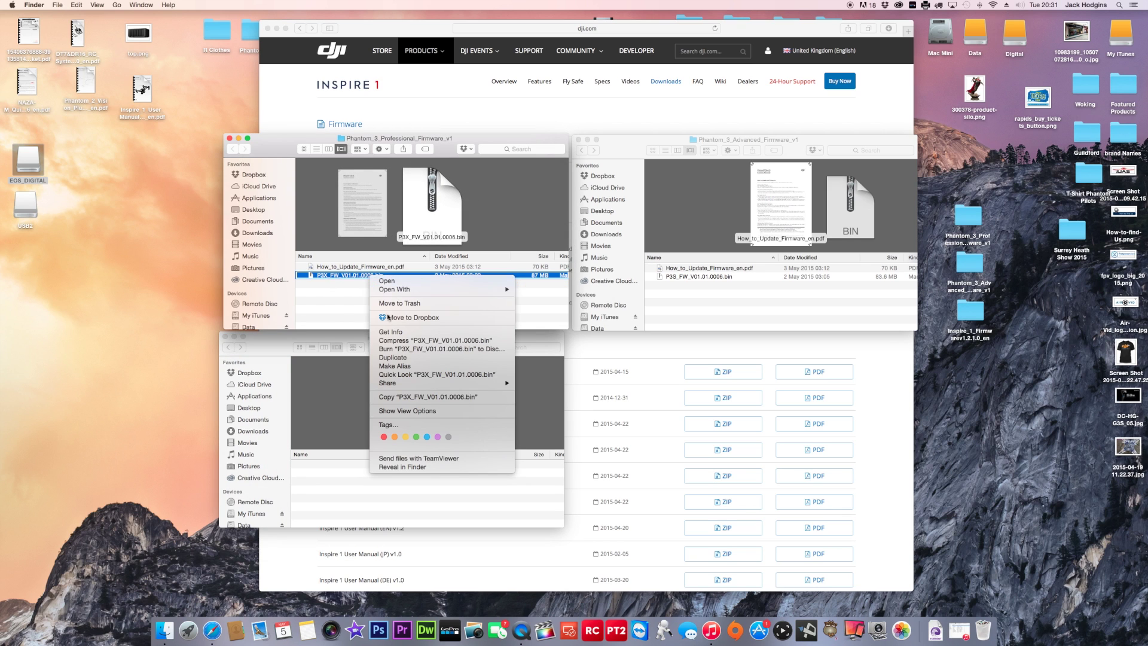
pyautogui.click(332, 281)
pyautogui.moveTo(332, 281); pyautogui.dragTo(362, 476)
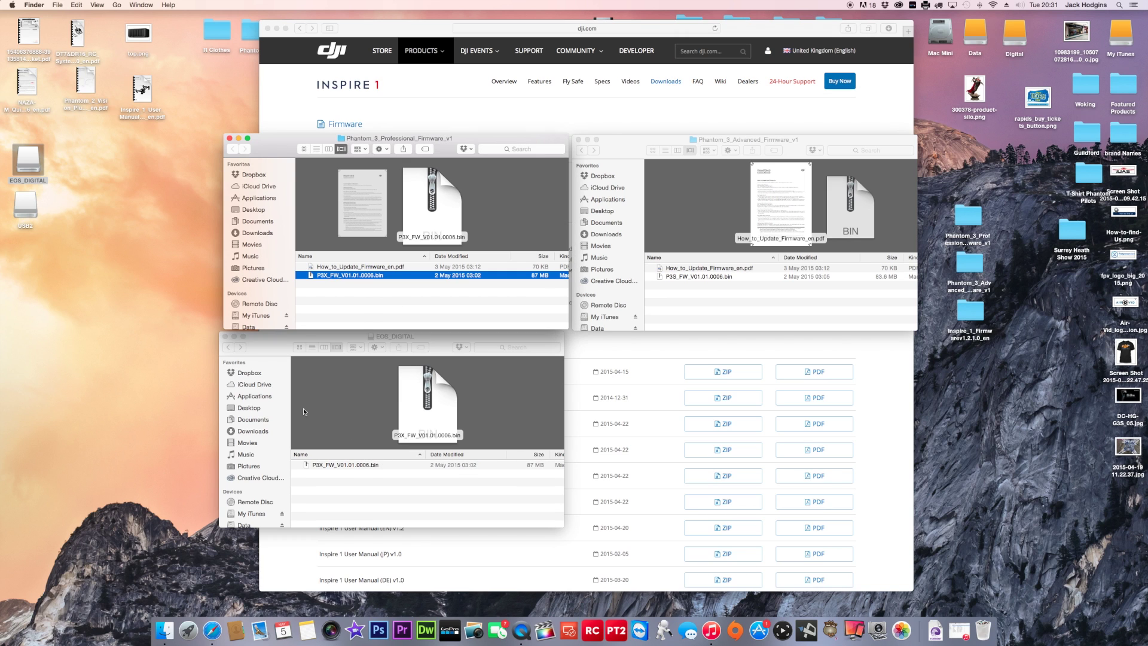
pyautogui.click(225, 336)
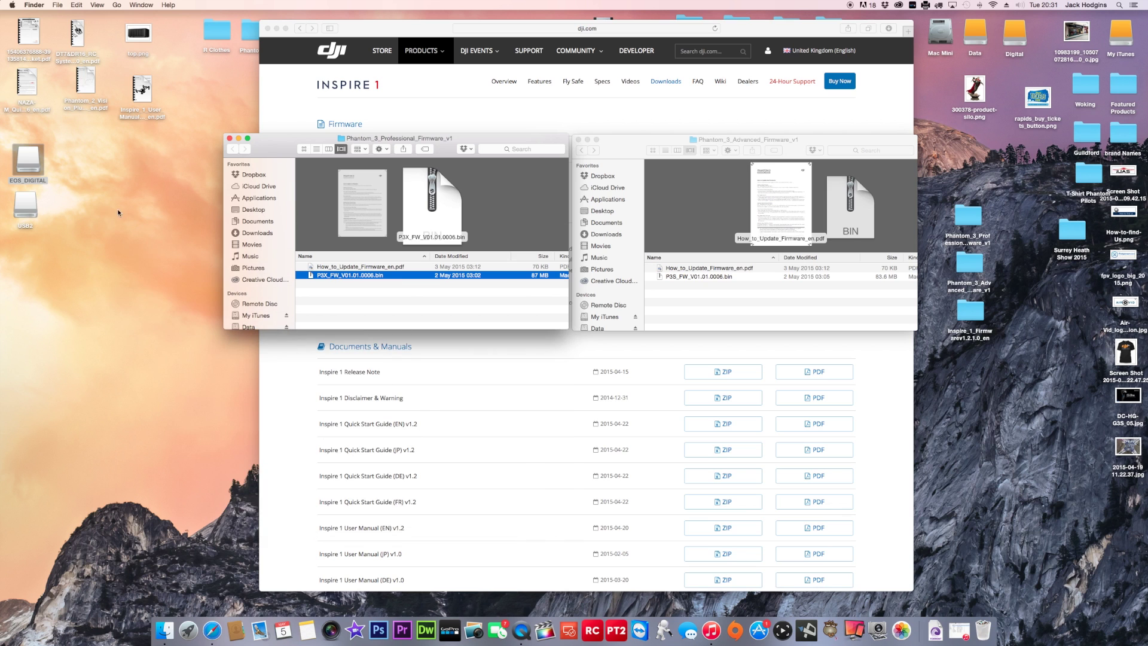
# Open the USB2 drive and copy P3X_FW_V01.01.0006.bin from the Phantom 3 Professional firmware folder onto it
pyautogui.click(25, 205)
pyautogui.doubleClick(25, 205)
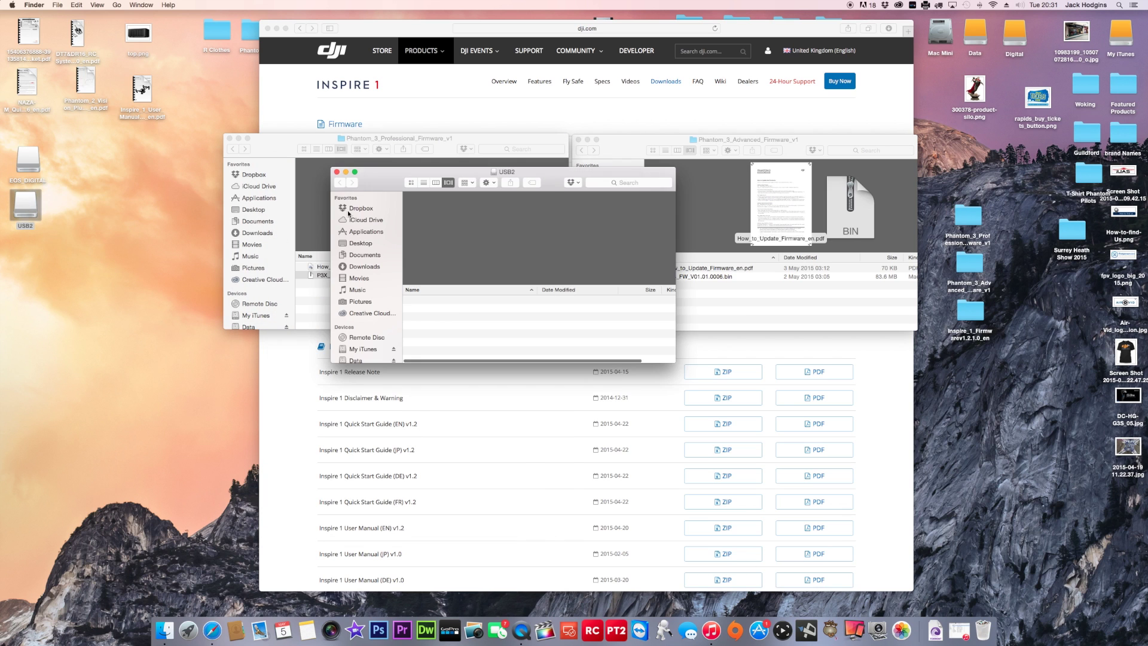
pyautogui.moveTo(346, 182); pyautogui.dragTo(276, 364)
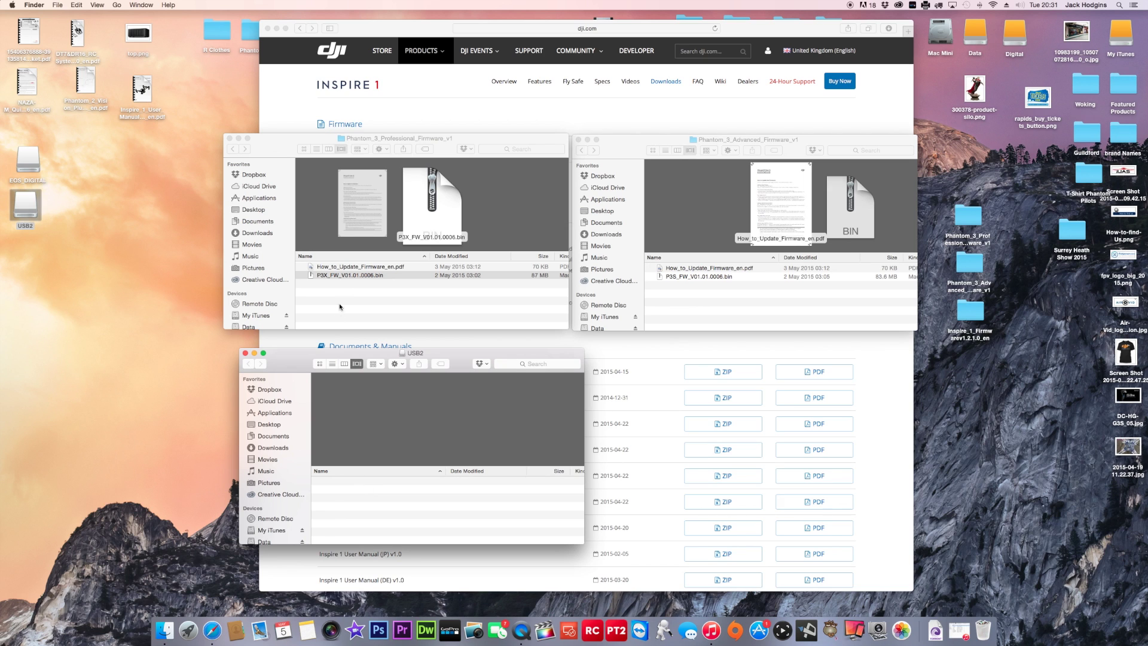
pyautogui.moveTo(344, 275); pyautogui.dragTo(358, 493)
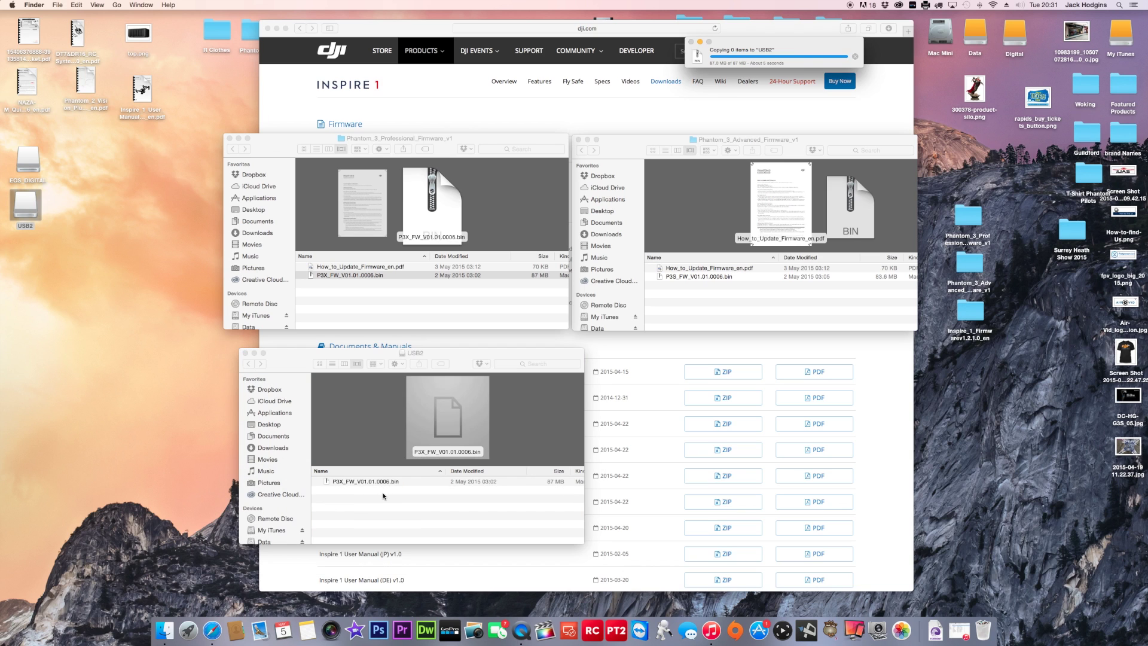
pyautogui.moveTo(294, 359); pyautogui.dragTo(281, 354)
# Move P3X_FW_V01.01.0006.bin on the USB2 drive to the Trash and close the drive's window
pyautogui.click(501, 99)
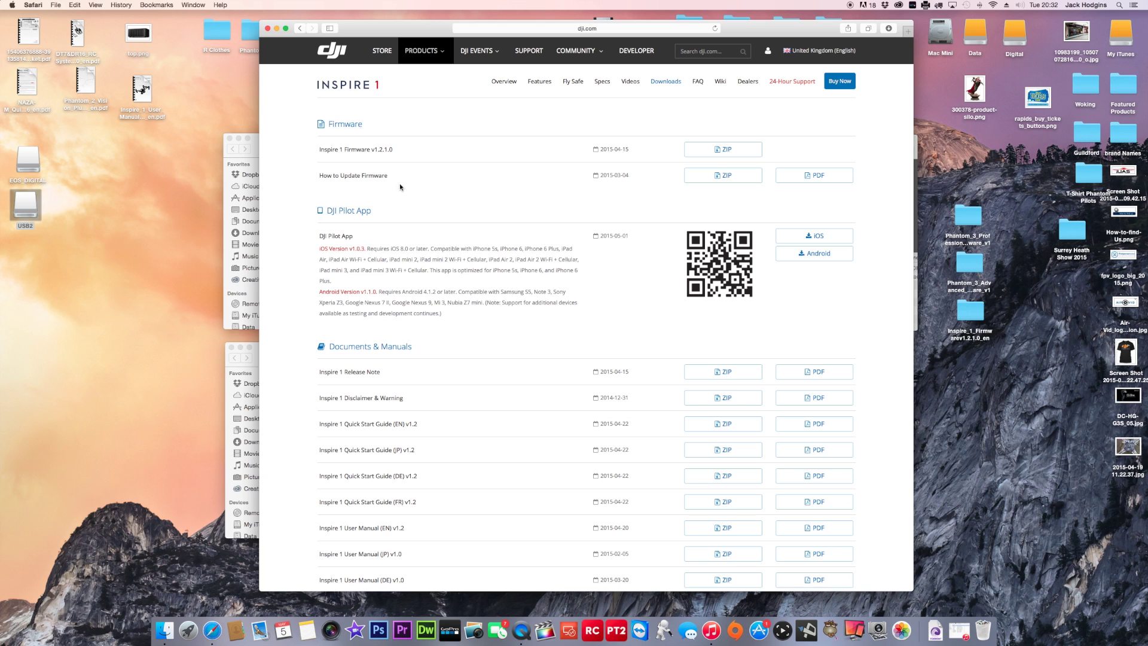
pyautogui.click(803, 178)
pyautogui.click(256, 356)
pyautogui.click(344, 478)
pyautogui.rightClick(358, 481)
pyautogui.click(436, 457)
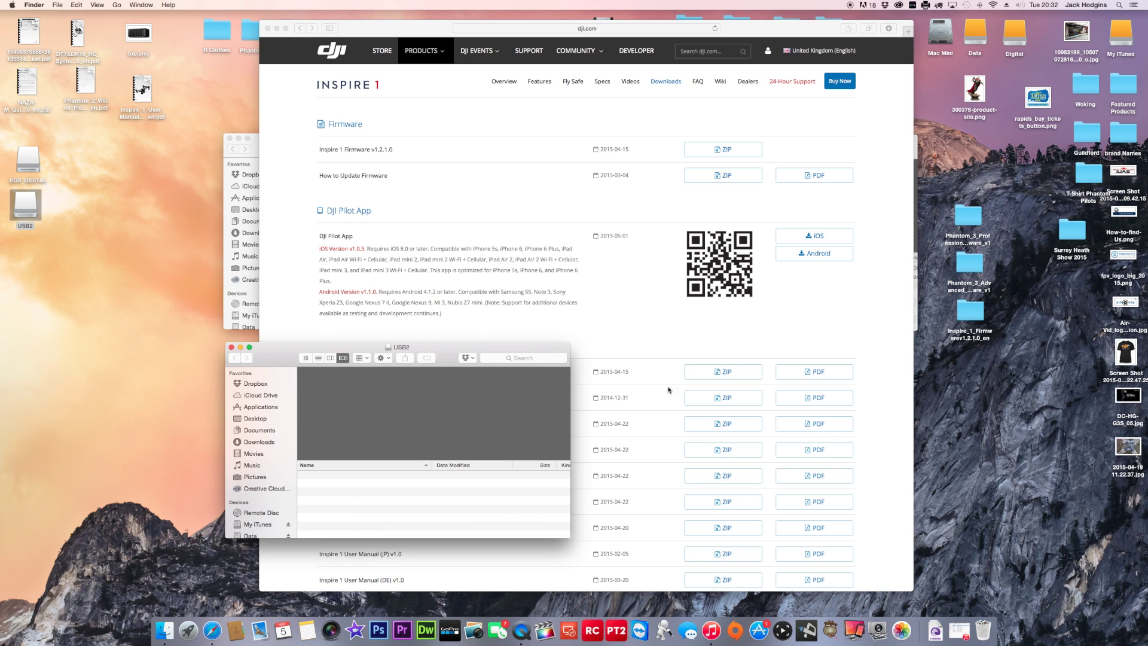
pyautogui.click(241, 352)
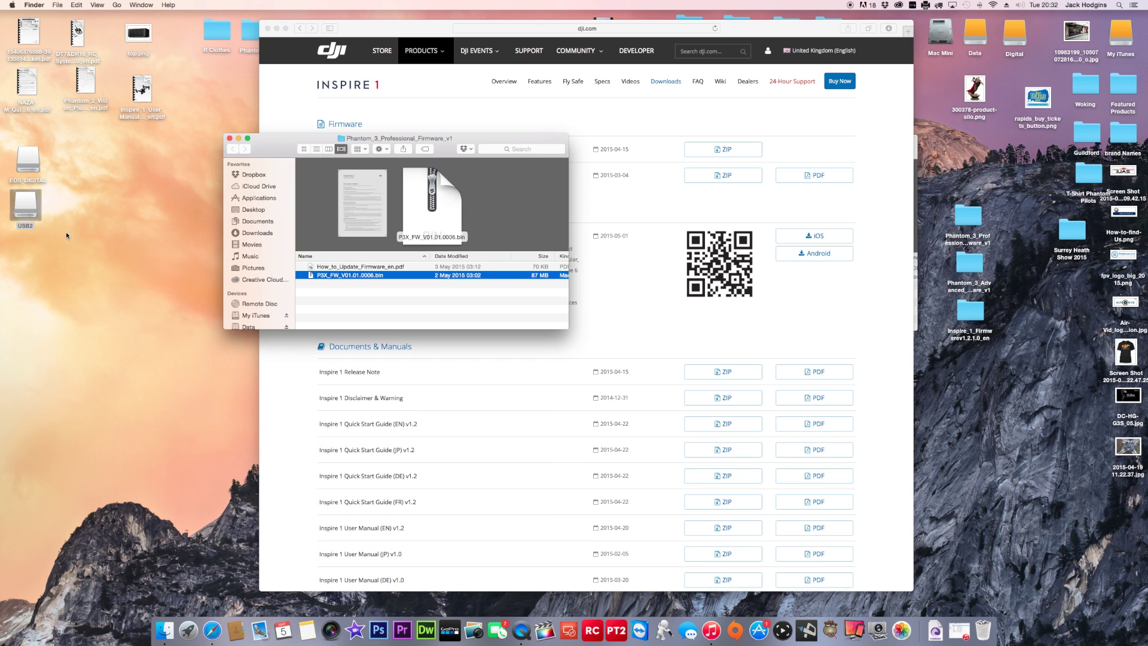
# Move P3X_FW_V01.01.0006.bin on the EOS_DIGITAL card to the Trash and close the card's window
pyautogui.doubleClick(27, 167)
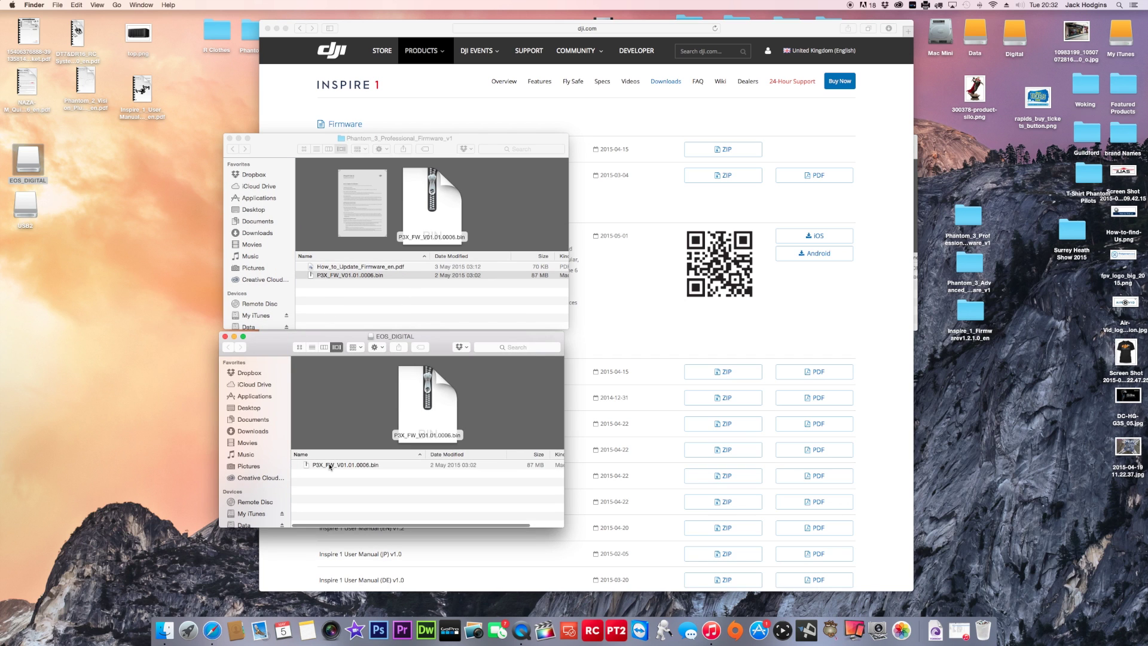
pyautogui.click(330, 466)
pyautogui.rightClick(330, 466)
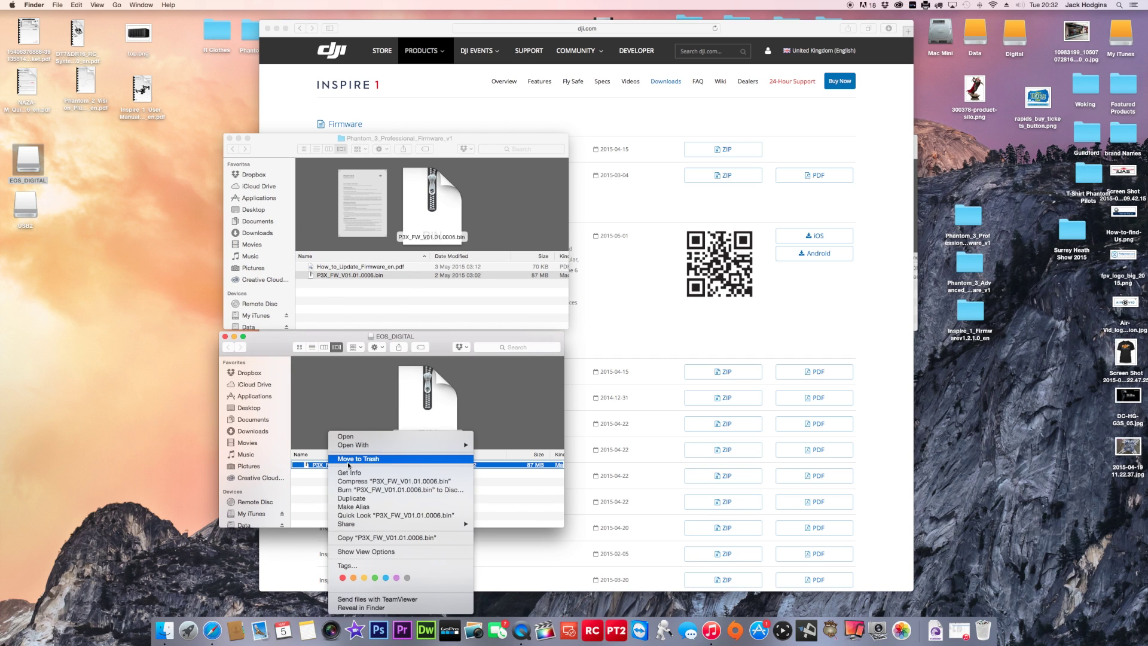
pyautogui.click(349, 460)
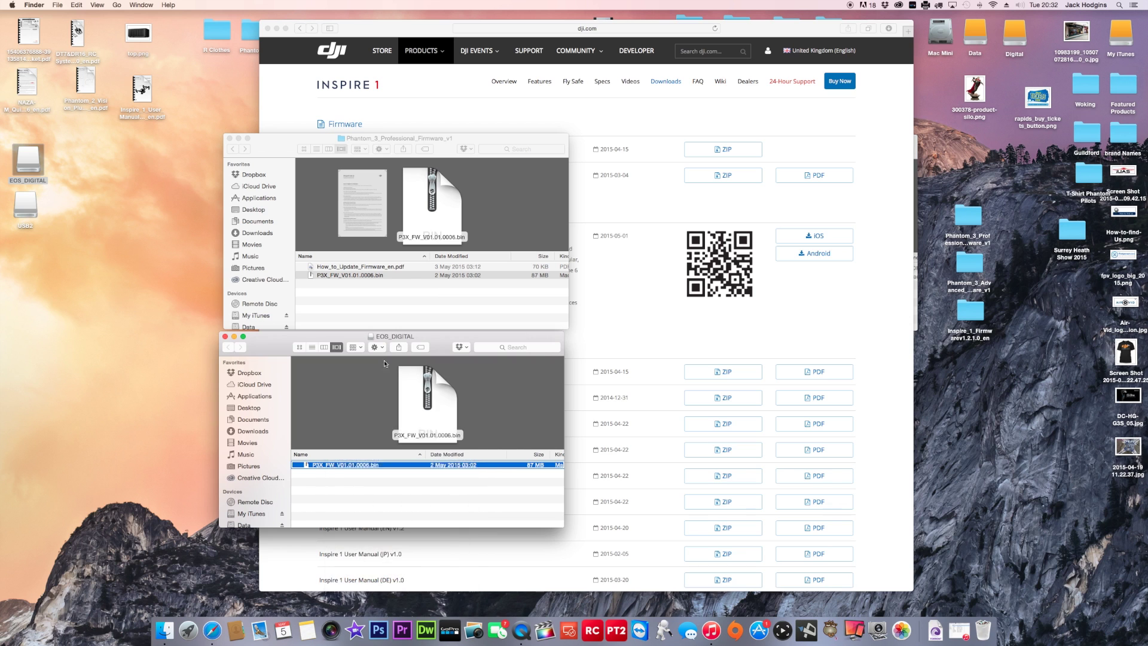
pyautogui.click(225, 335)
# Copy WM610_FW_V01.02.01.00.bin from the Inspire 1 firmware folder to the USB2 drive and close the drive's window
pyautogui.click(27, 208)
pyautogui.doubleClick(28, 211)
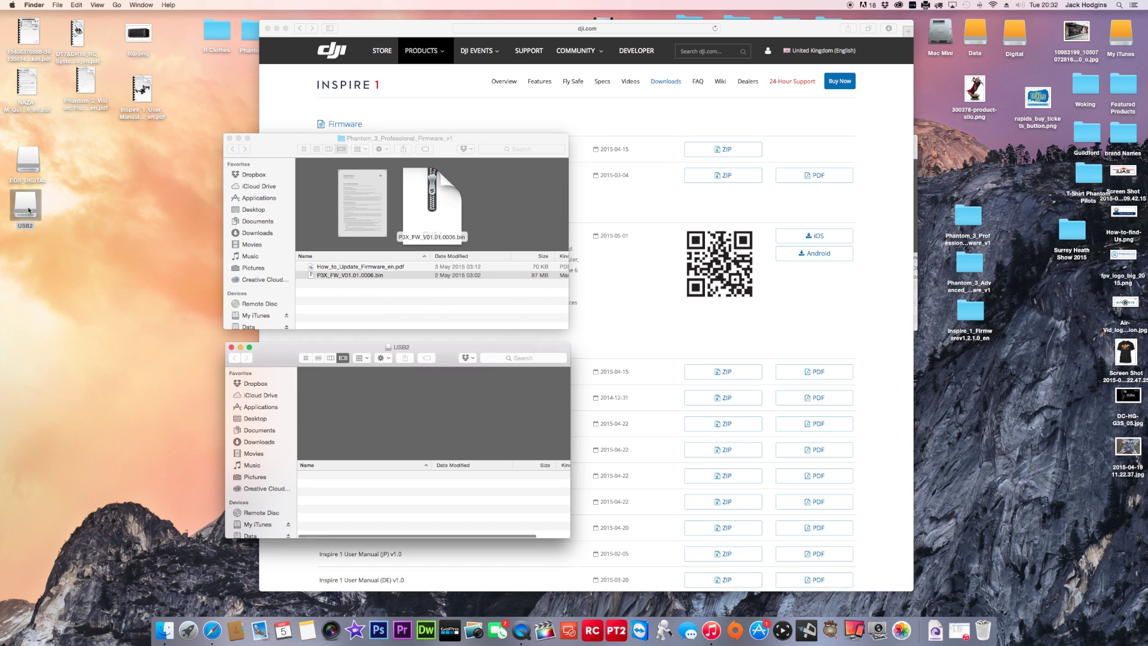
pyautogui.click(229, 138)
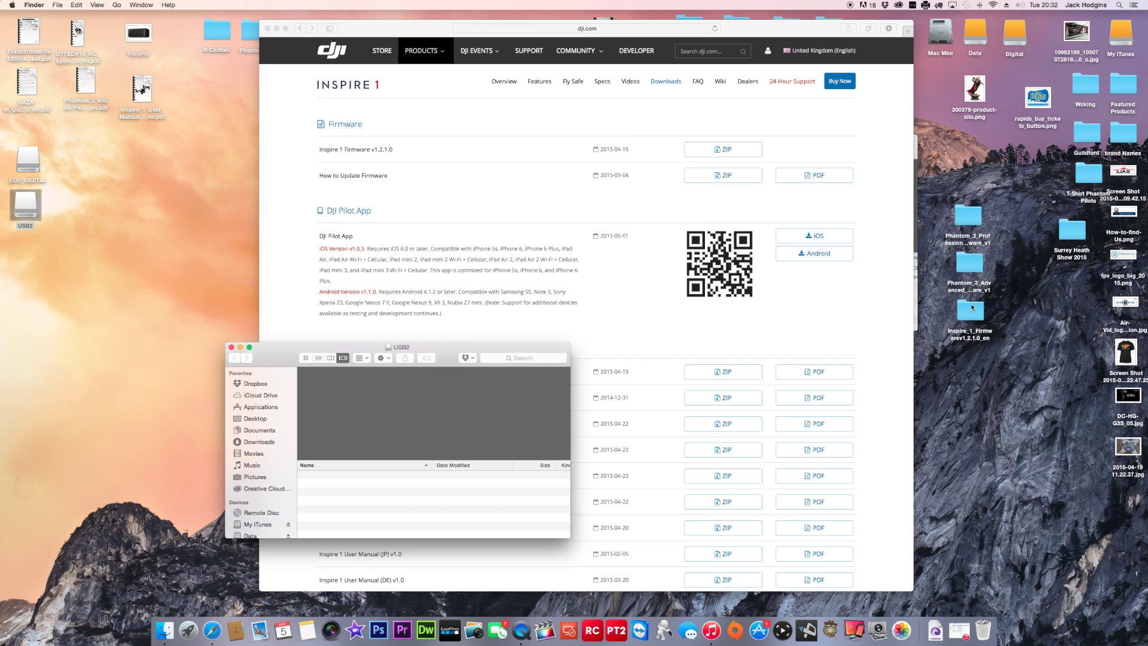
pyautogui.doubleClick(970, 309)
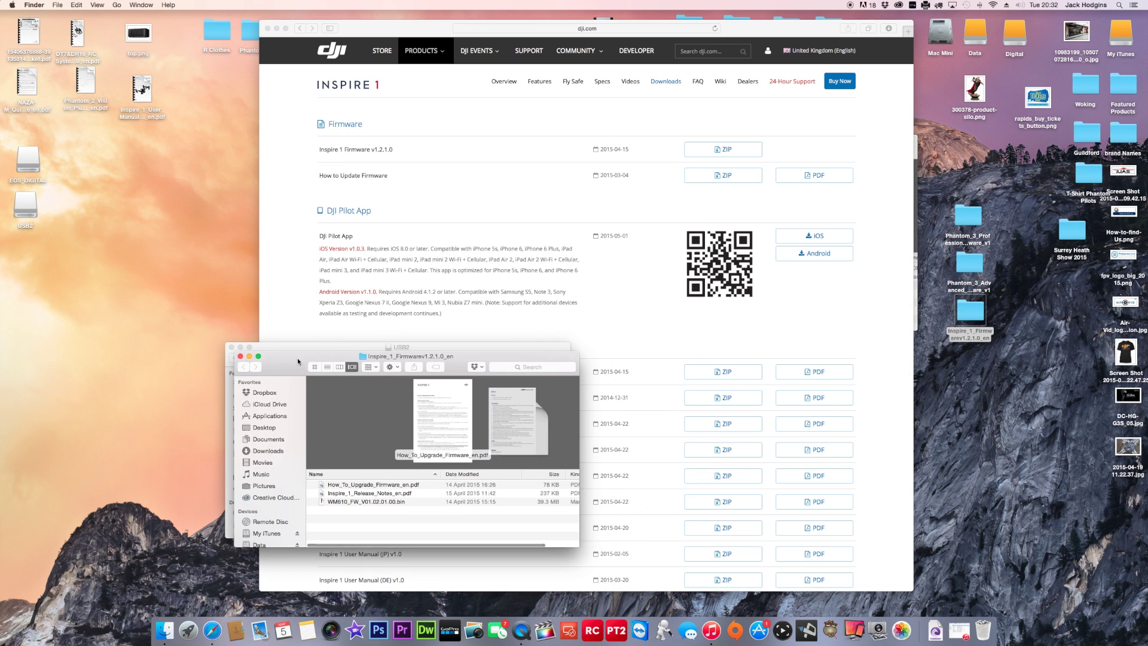
pyautogui.moveTo(298, 361); pyautogui.dragTo(353, 104)
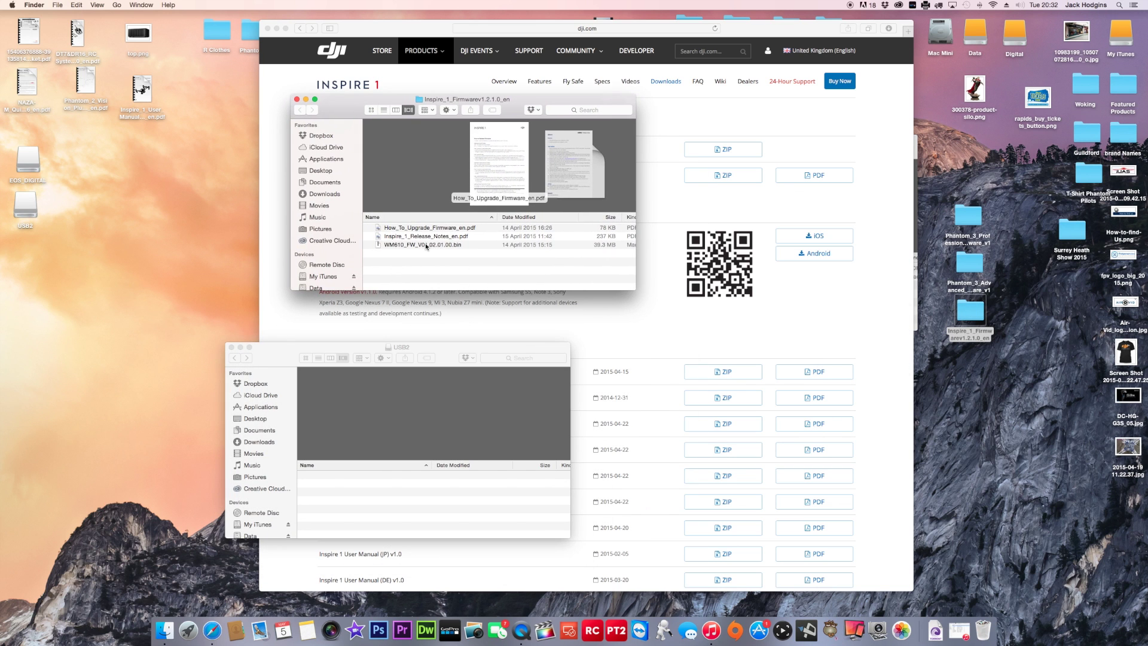
pyautogui.click(455, 245)
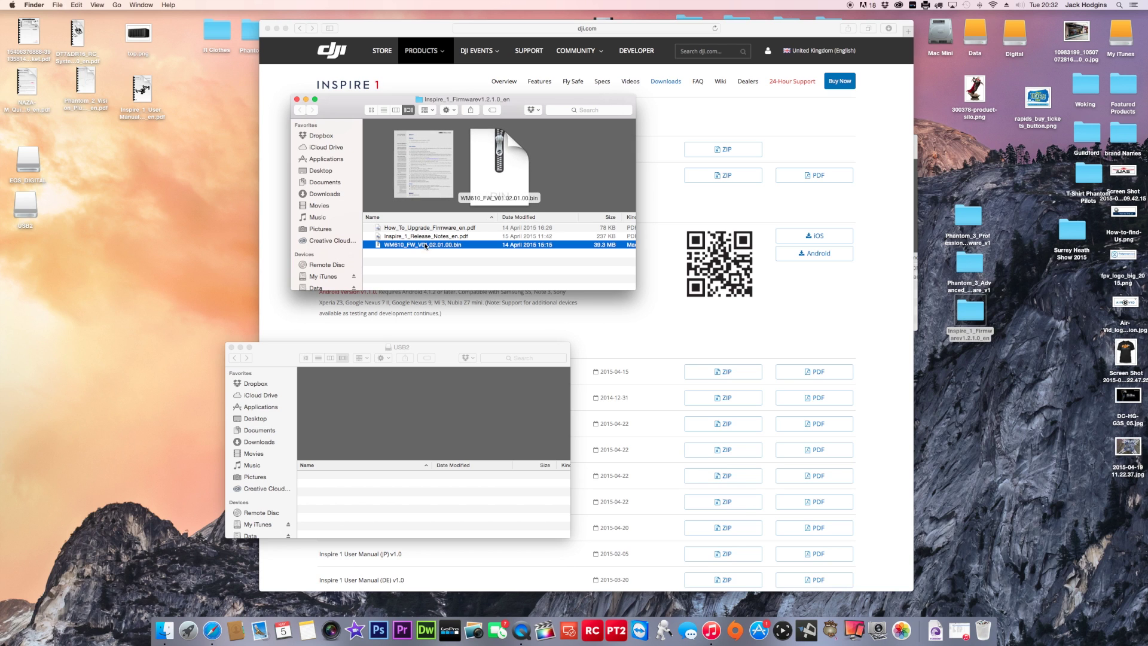
pyautogui.moveTo(416, 371); pyautogui.dragTo(363, 494)
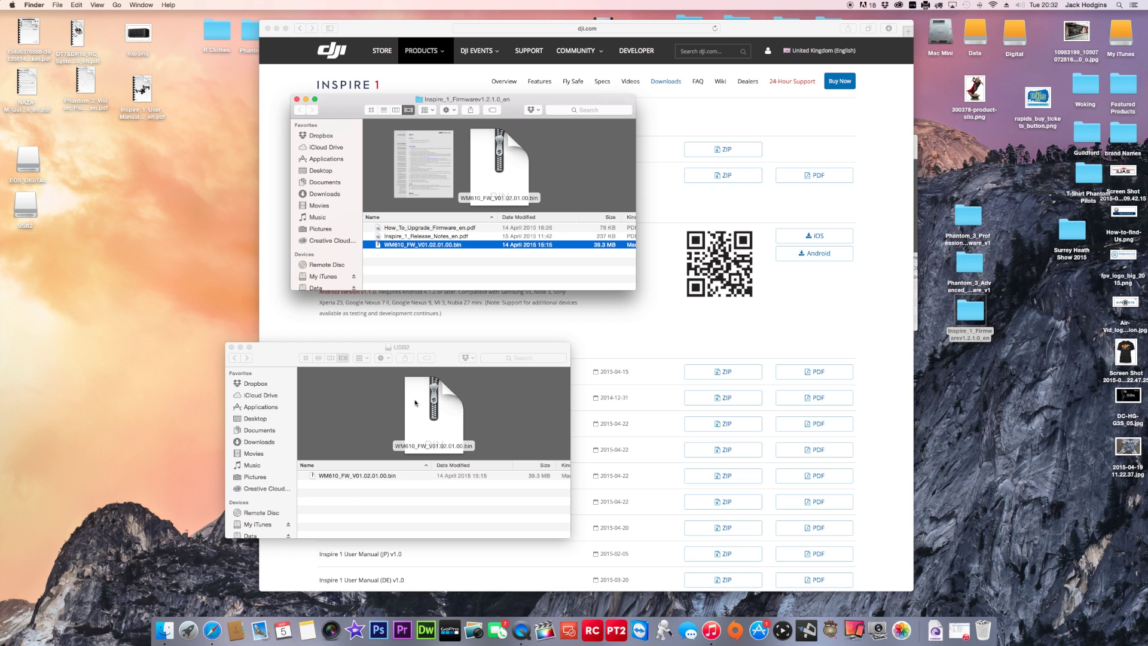
pyautogui.click(231, 347)
# Copy WM610_FW_V01.02.01.00.bin to the EOS_DIGITAL card, close the card's window and move the Inspire 1 firmware window aside
pyautogui.doubleClick(28, 163)
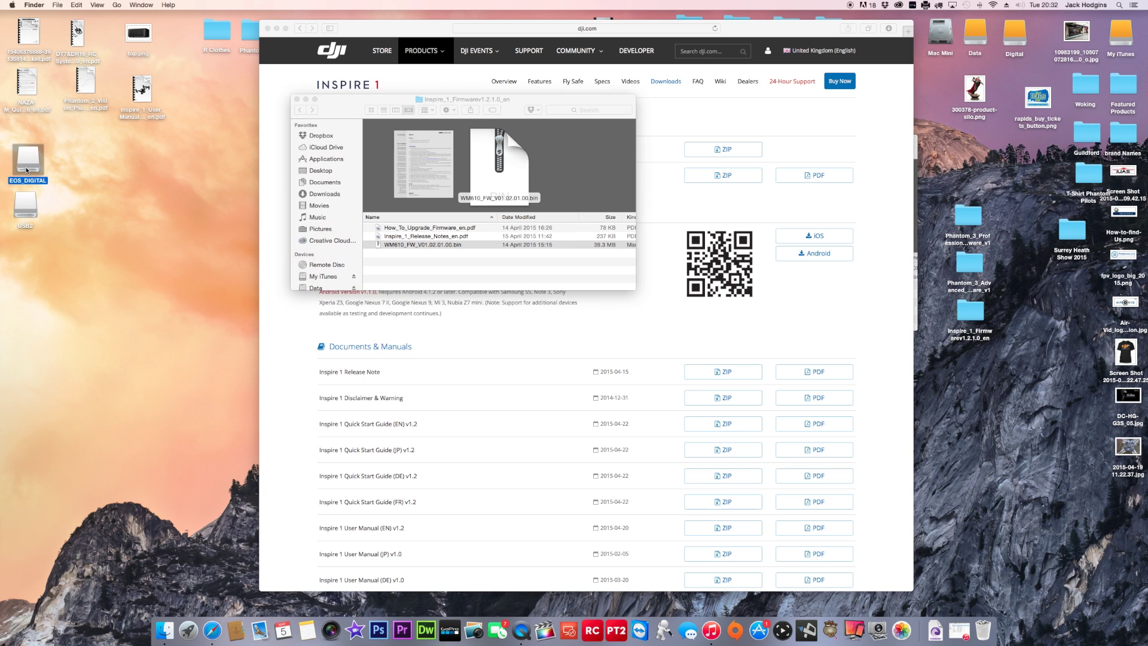
pyautogui.moveTo(406, 245); pyautogui.dragTo(342, 477)
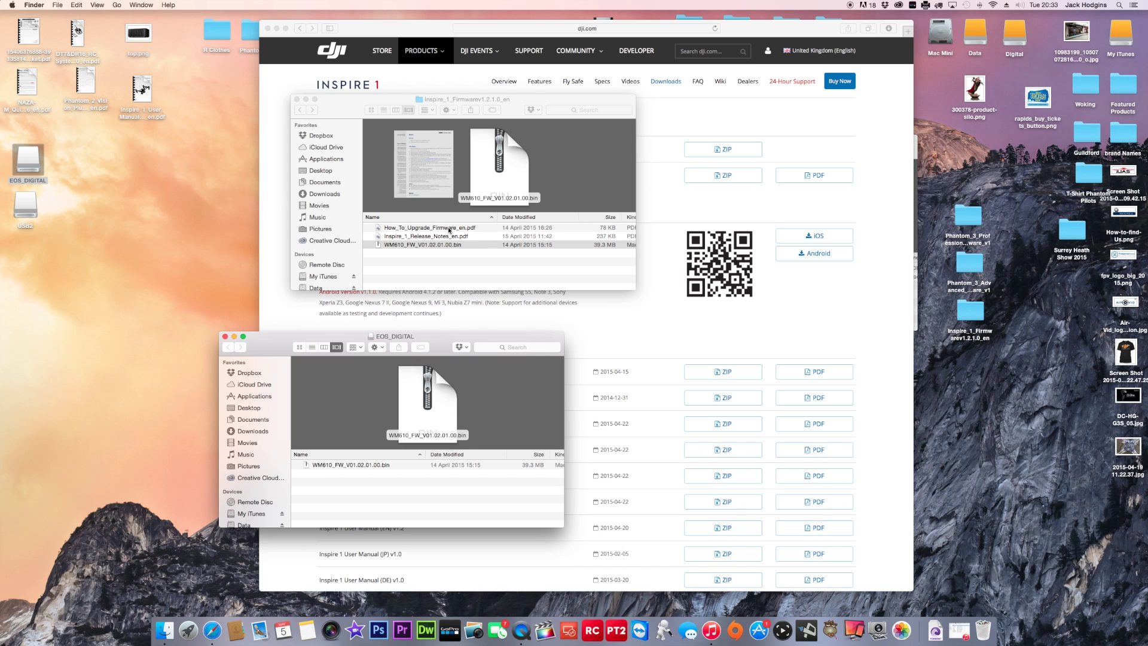
pyautogui.click(224, 336)
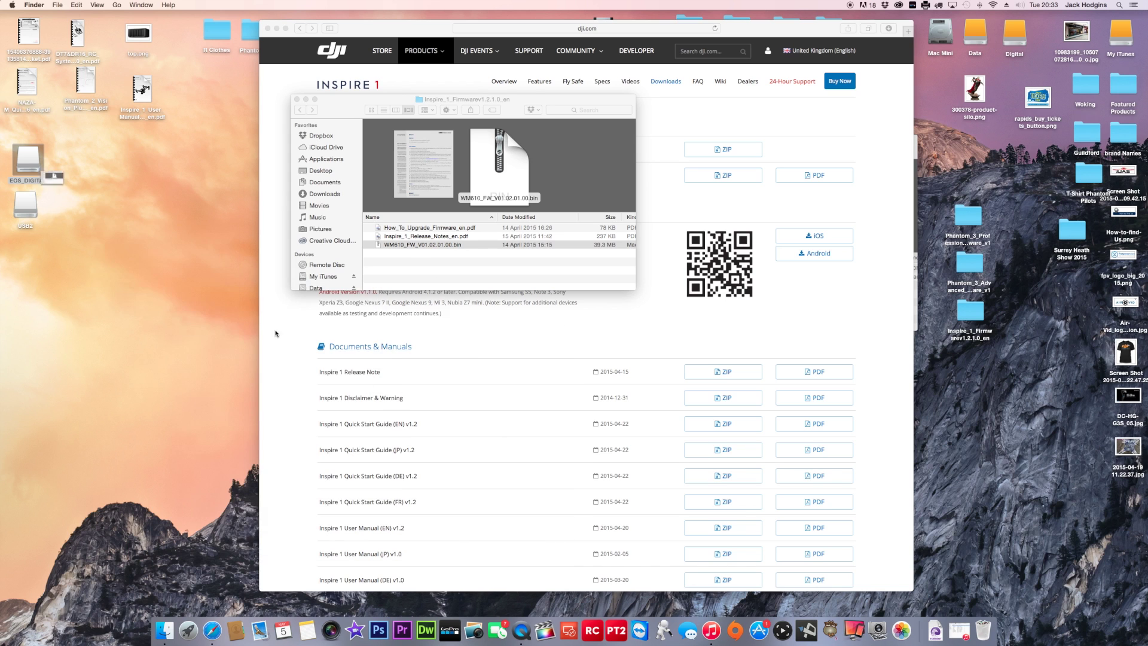
pyautogui.moveTo(412, 99); pyautogui.dragTo(245, 169)
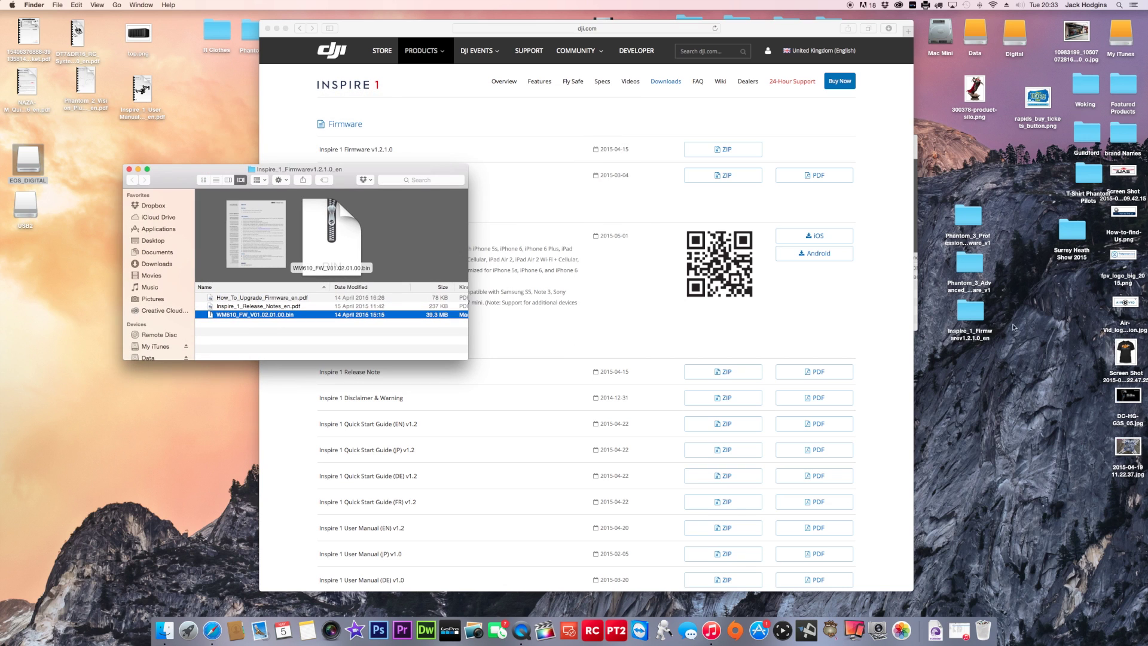
# Open How_to_Update_Firmware_en.pdf from the Phantom 3 Advanced folder and How_To_Upgrade_Firmware_en.pdf from the Inspire 1 folder, and arrange them side by side
pyautogui.doubleClick(970, 270)
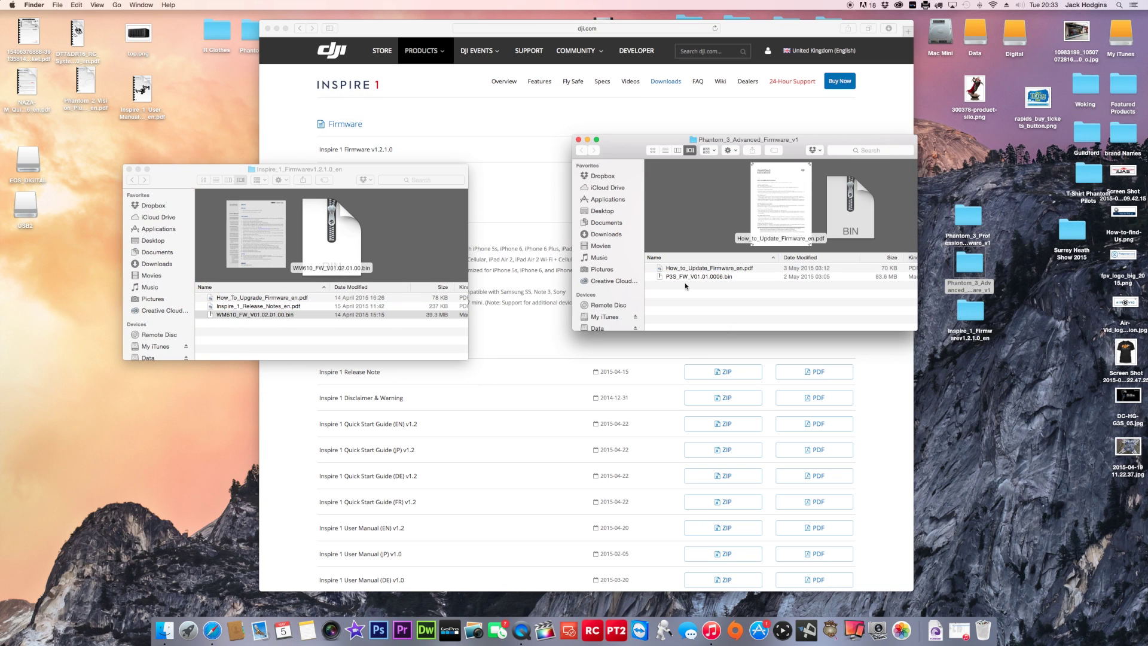
pyautogui.doubleClick(708, 269)
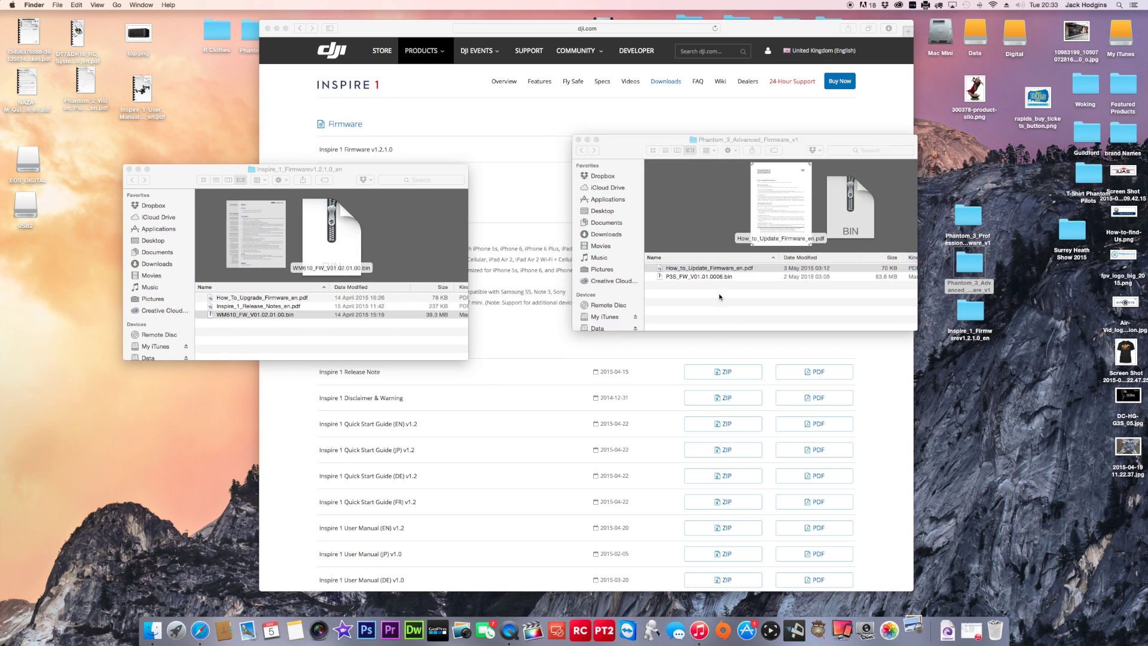
pyautogui.moveTo(234, 27); pyautogui.dragTo(722, 33)
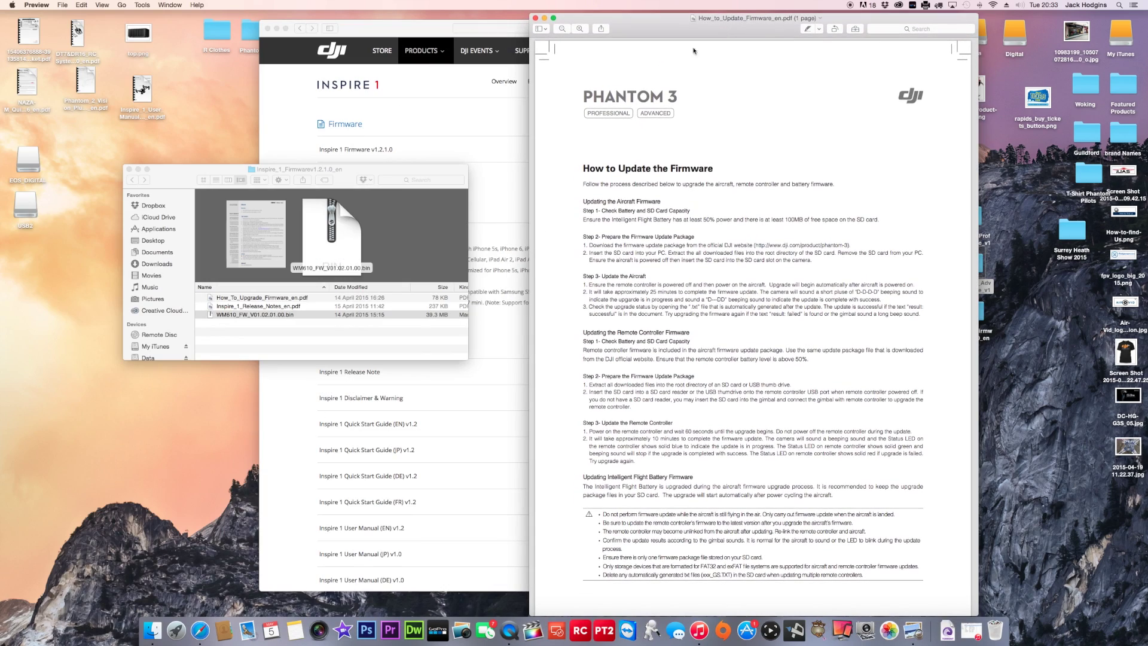
pyautogui.click(234, 302)
pyautogui.click(259, 306)
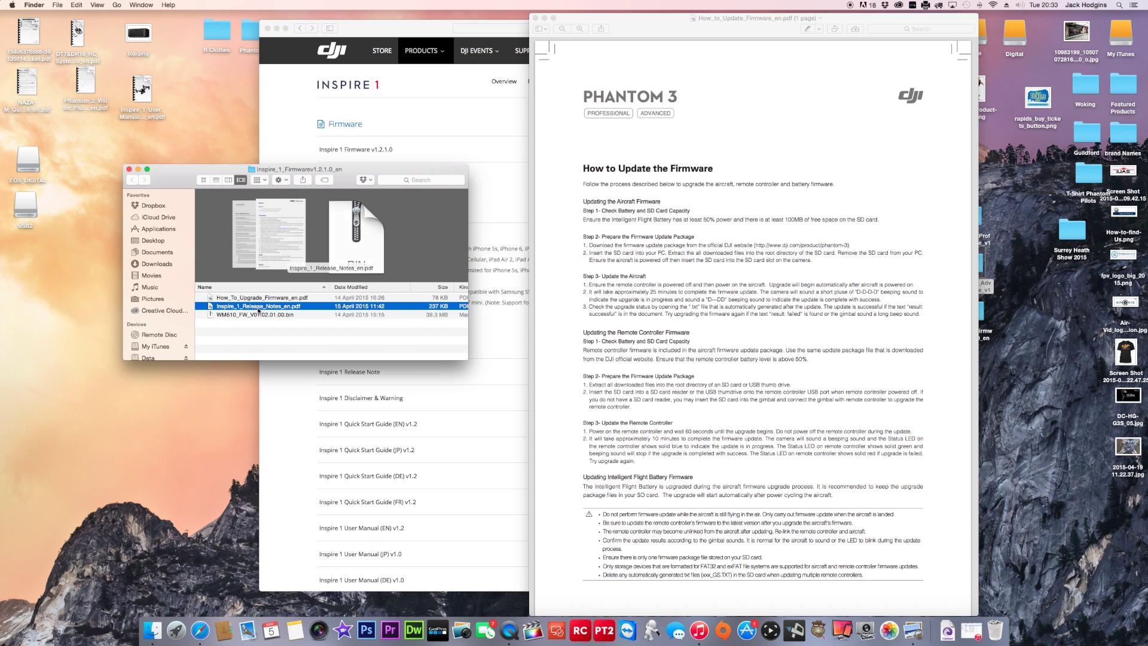
pyautogui.doubleClick(281, 300)
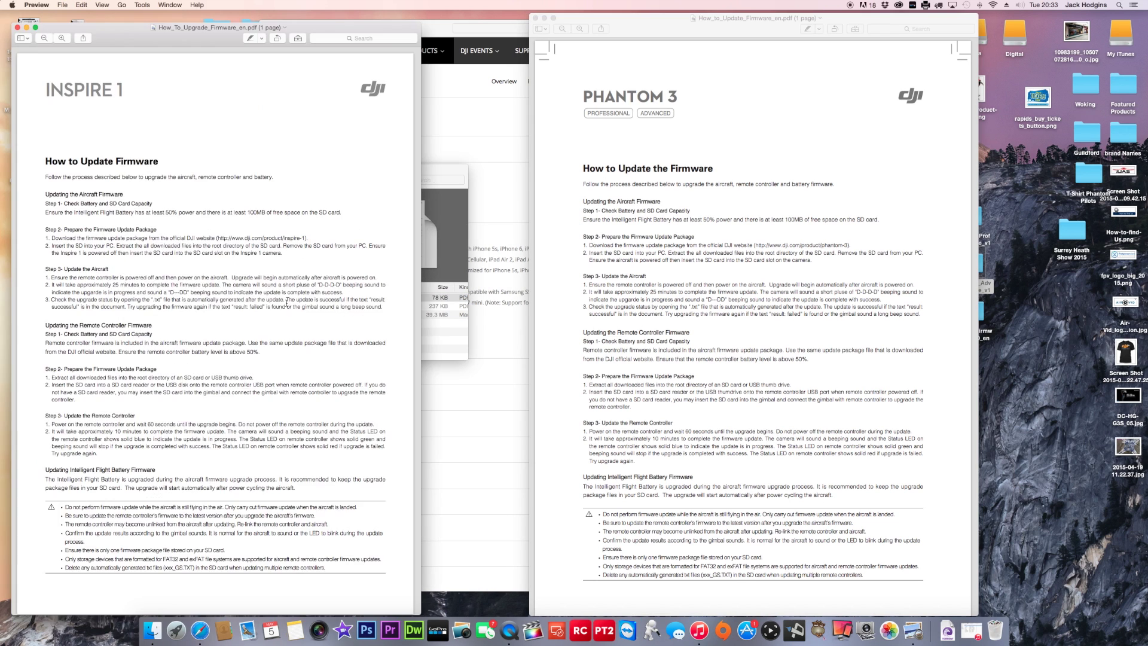
pyautogui.moveTo(305, 33); pyautogui.dragTo(408, 22)
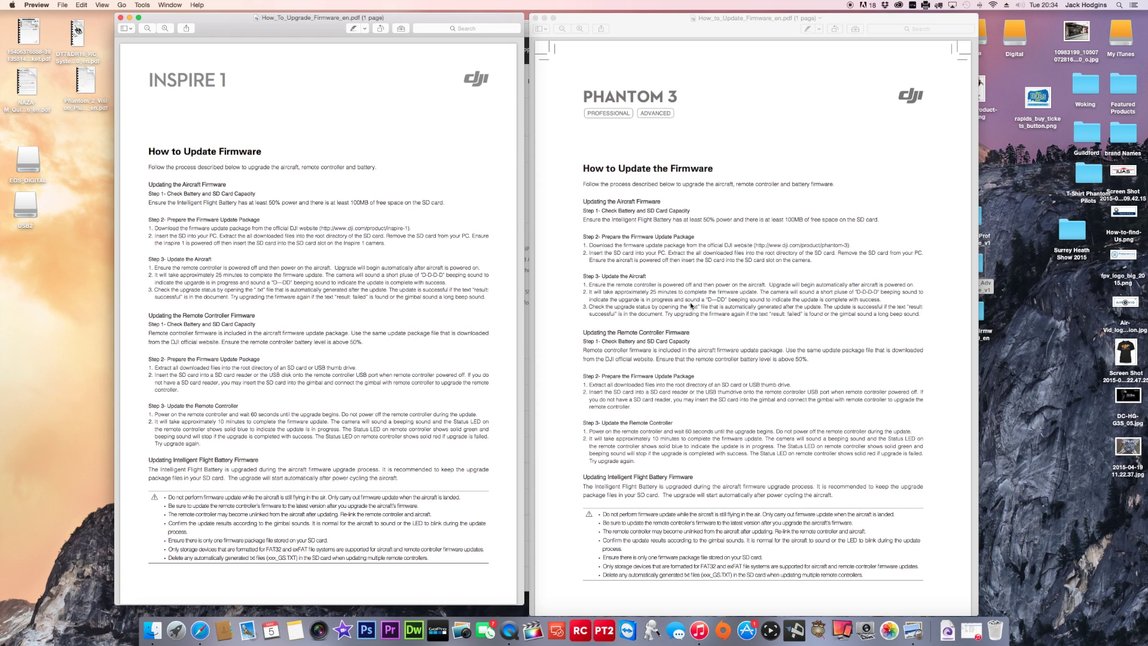
# Close both firmware instruction PDFs and the Inspire 1 and Phantom 3 Advanced firmware folder windows
pyautogui.click(535, 18)
pyautogui.click(121, 19)
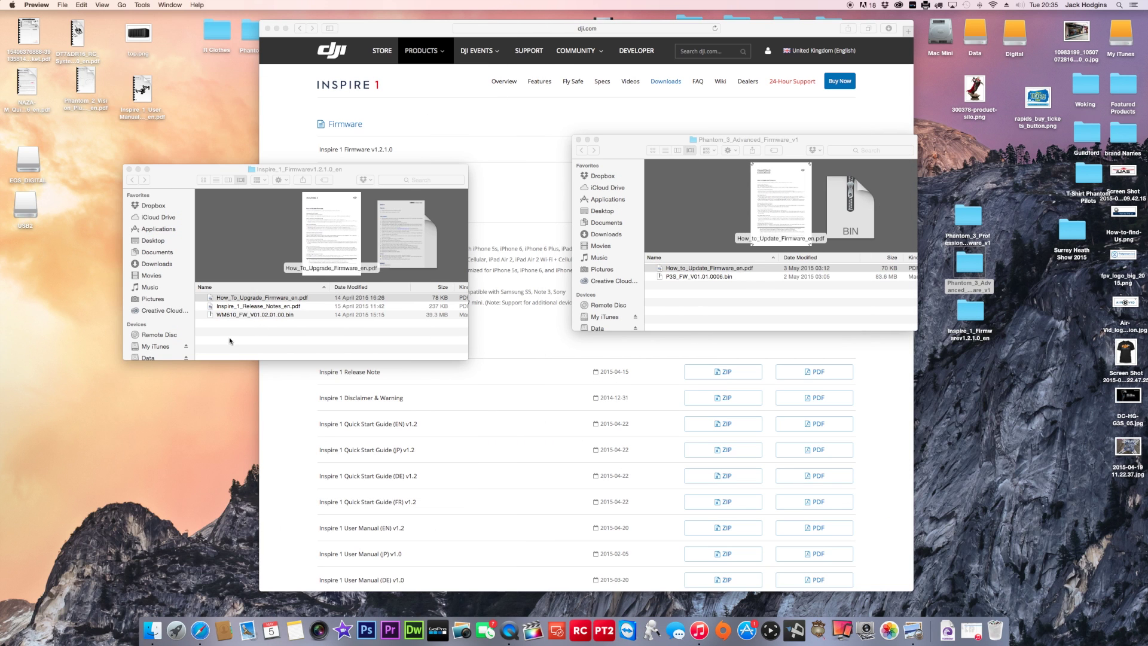
pyautogui.click(128, 170)
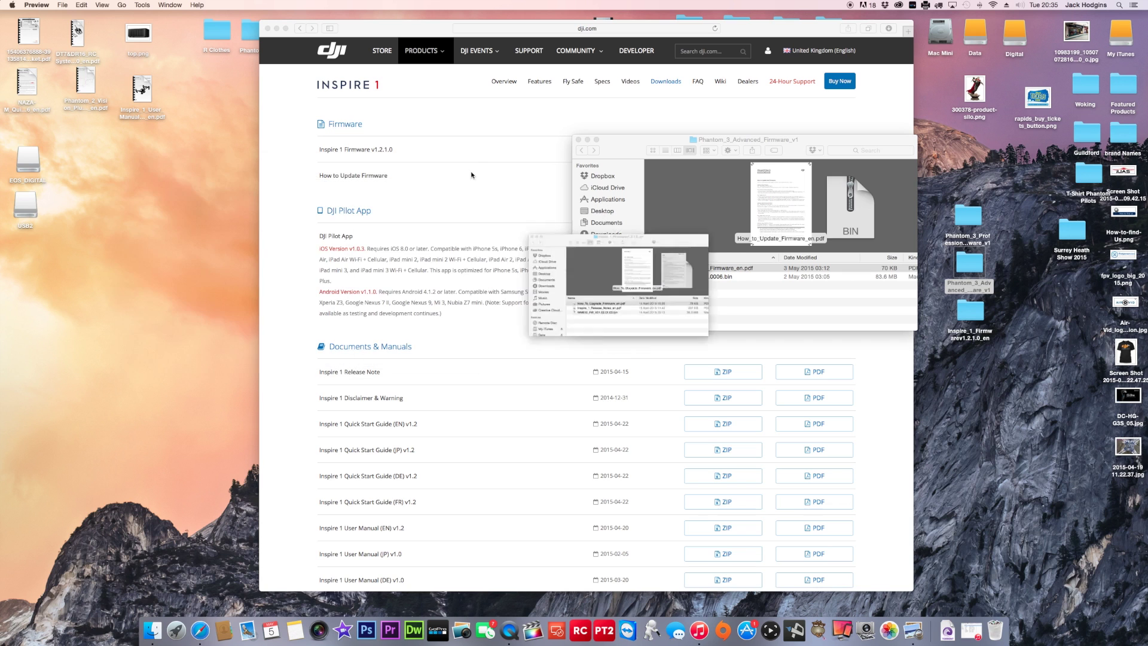
pyautogui.click(578, 140)
# Check the contents of the EOS_DIGITAL card and the USB2 drive in separate windows, then close both windows
pyautogui.doubleClick(34, 169)
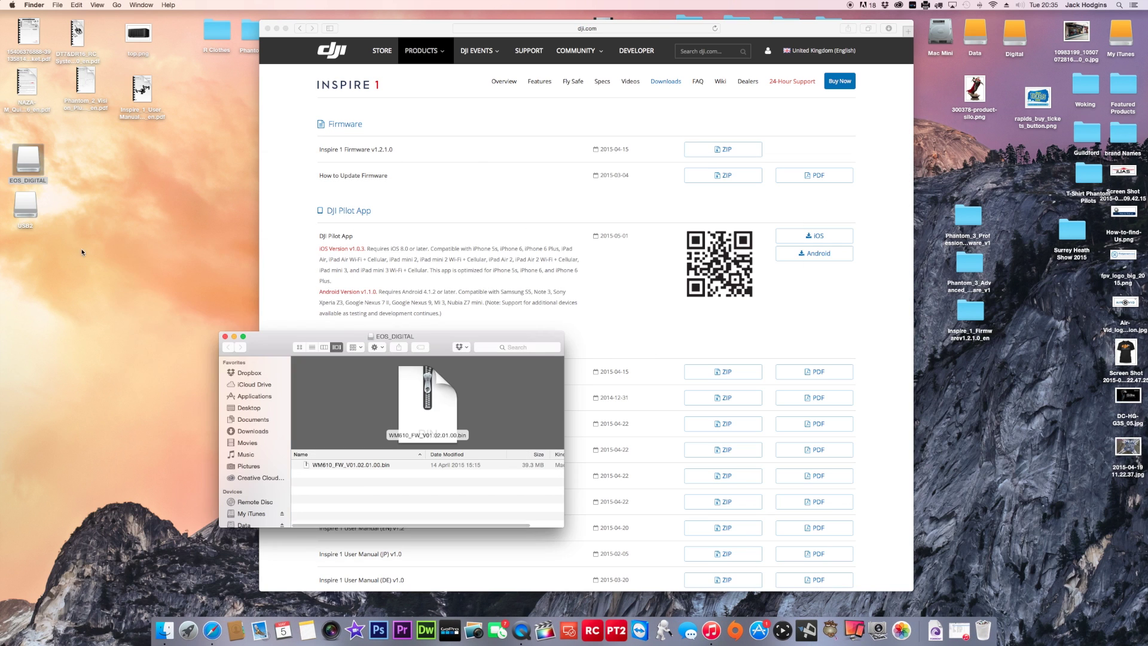
pyautogui.click(21, 204)
pyautogui.doubleClick(22, 204)
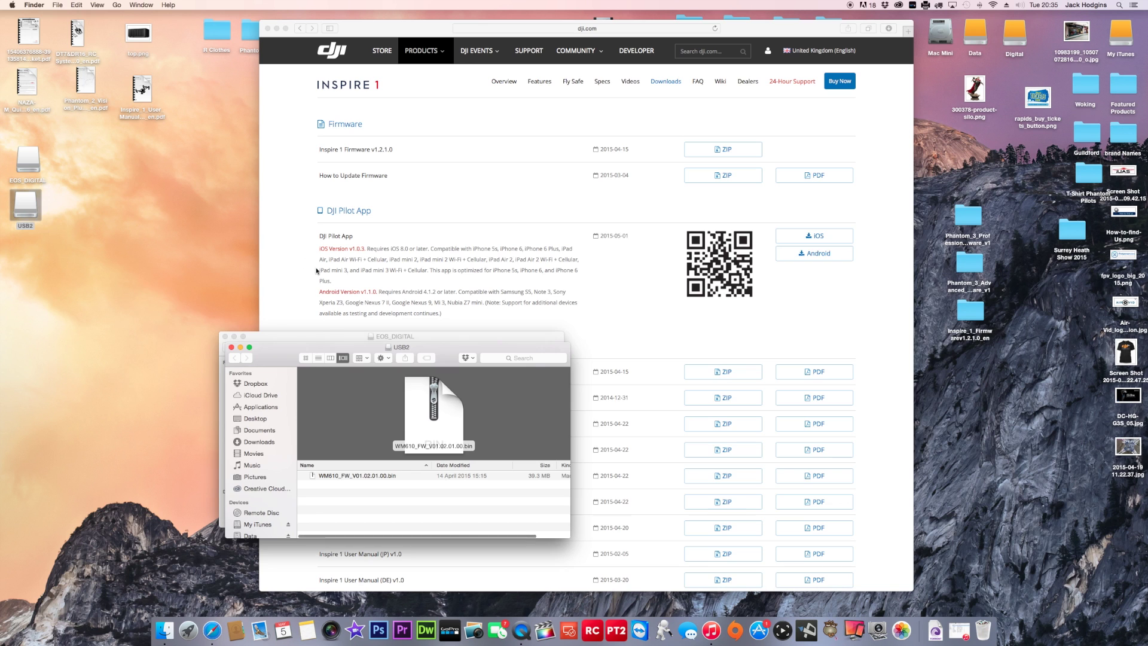
pyautogui.moveTo(685, 241); pyautogui.dragTo(733, 224)
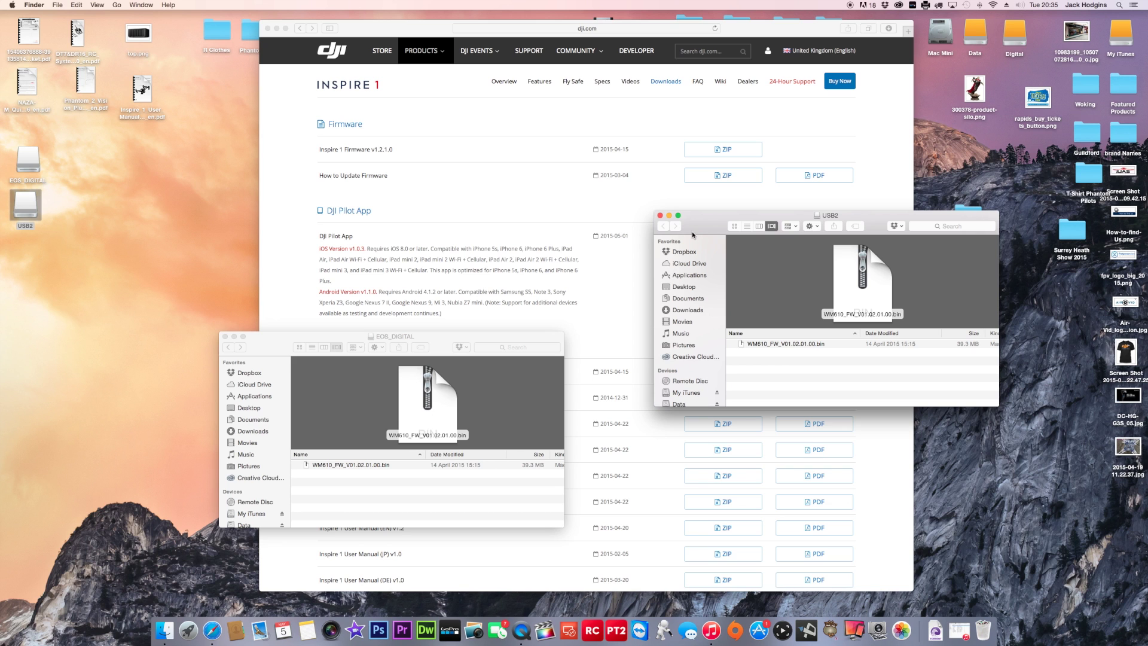
pyautogui.click(660, 215)
pyautogui.click(226, 337)
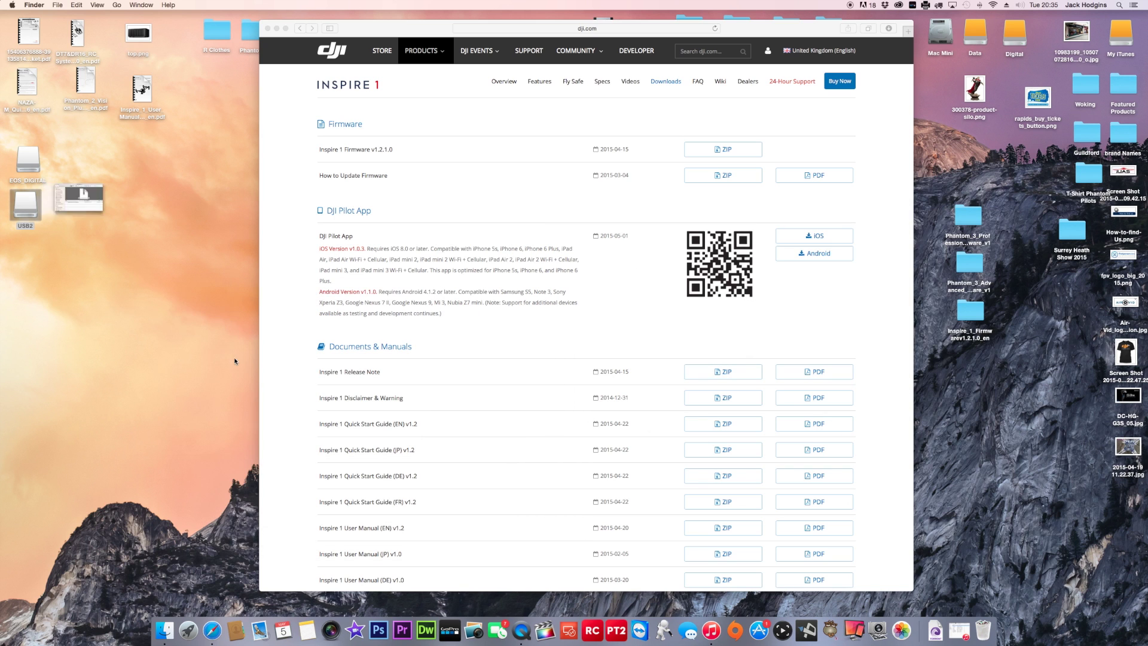
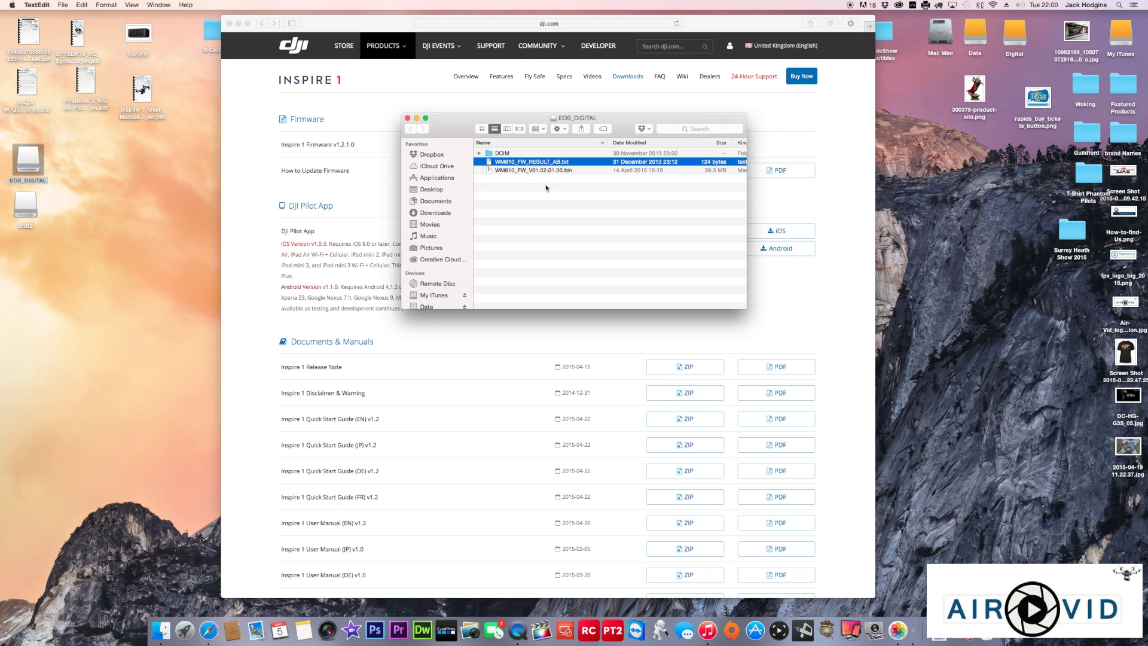
# Highlight the result line in WM610_FW_RESULT_AB.txt, then close the file and the EOS_DIGITAL window
pyautogui.moveTo(159, 224); pyautogui.dragTo(108, 223)
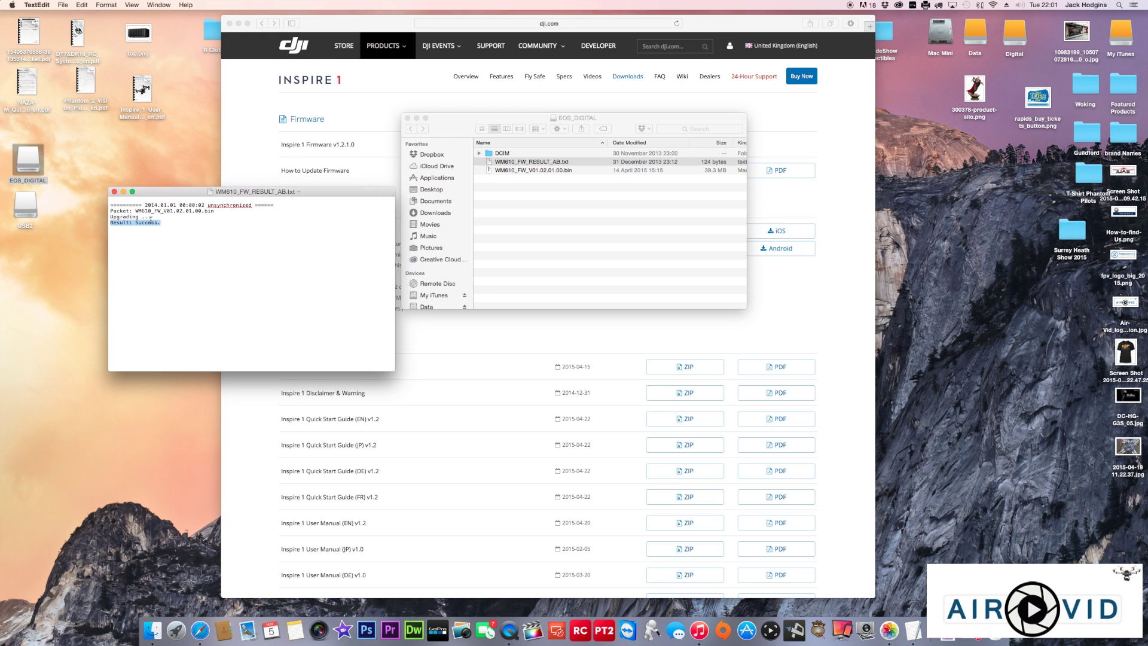
pyautogui.click(114, 192)
pyautogui.click(408, 118)
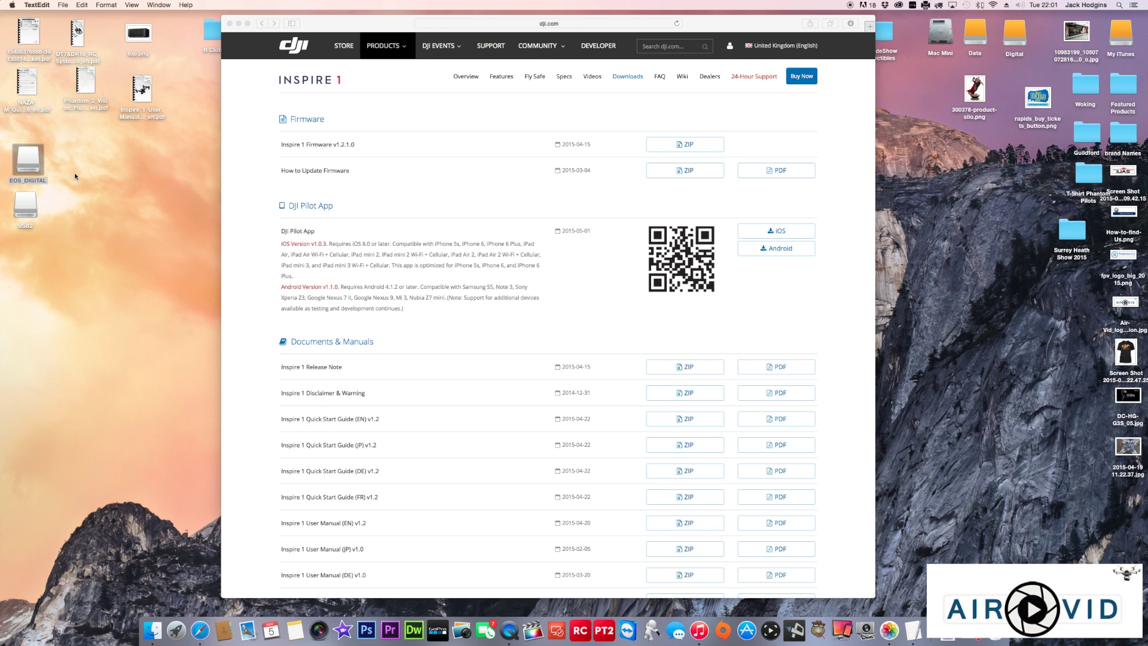
# Open the USB2 drive, read the remote controller upgrade log WM610_FW_GS_LOG.txt and close the log
pyautogui.doubleClick(27, 206)
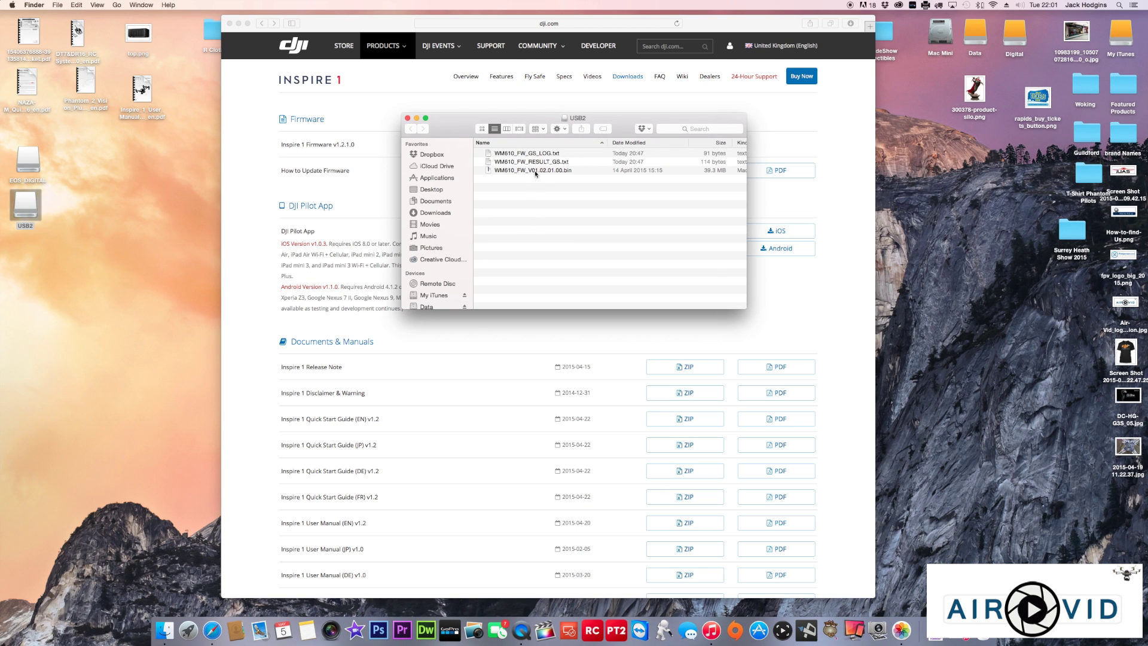
pyautogui.doubleClick(514, 154)
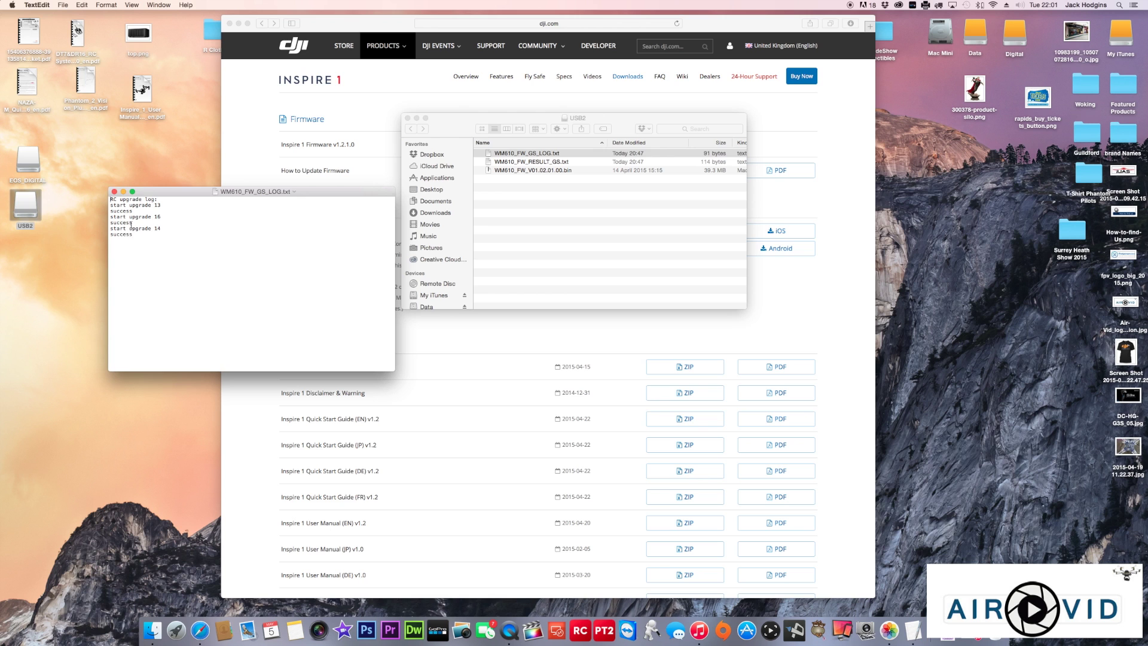
pyautogui.click(114, 191)
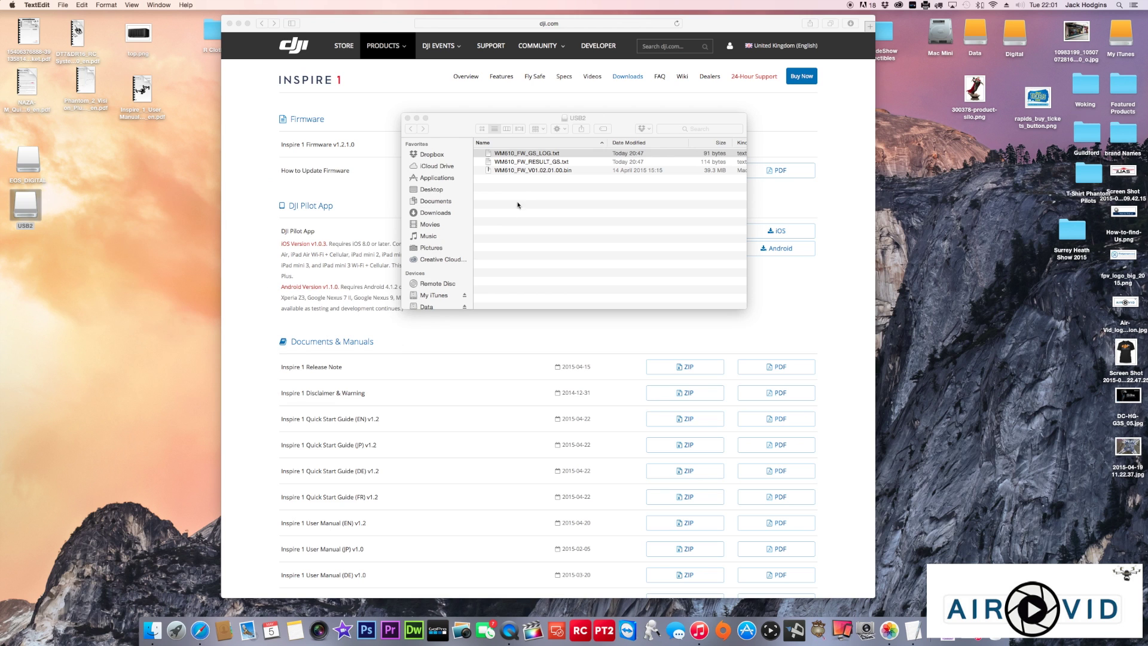
# Open WM610_FW_RESULT_GS.txt on the USB2 drive, highlight its result line and close the file
pyautogui.click(522, 162)
pyautogui.doubleClick(523, 162)
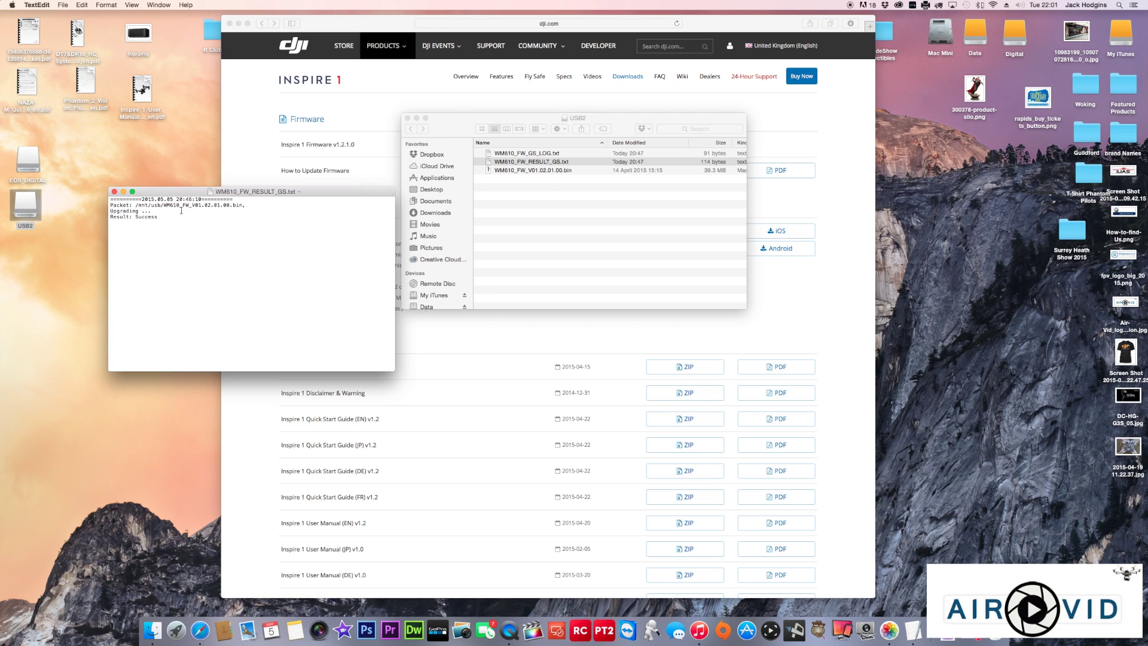
pyautogui.tripleClick(162, 219)
pyautogui.click(161, 217)
pyautogui.moveTo(160, 217); pyautogui.dragTo(110, 217)
pyautogui.click(114, 192)
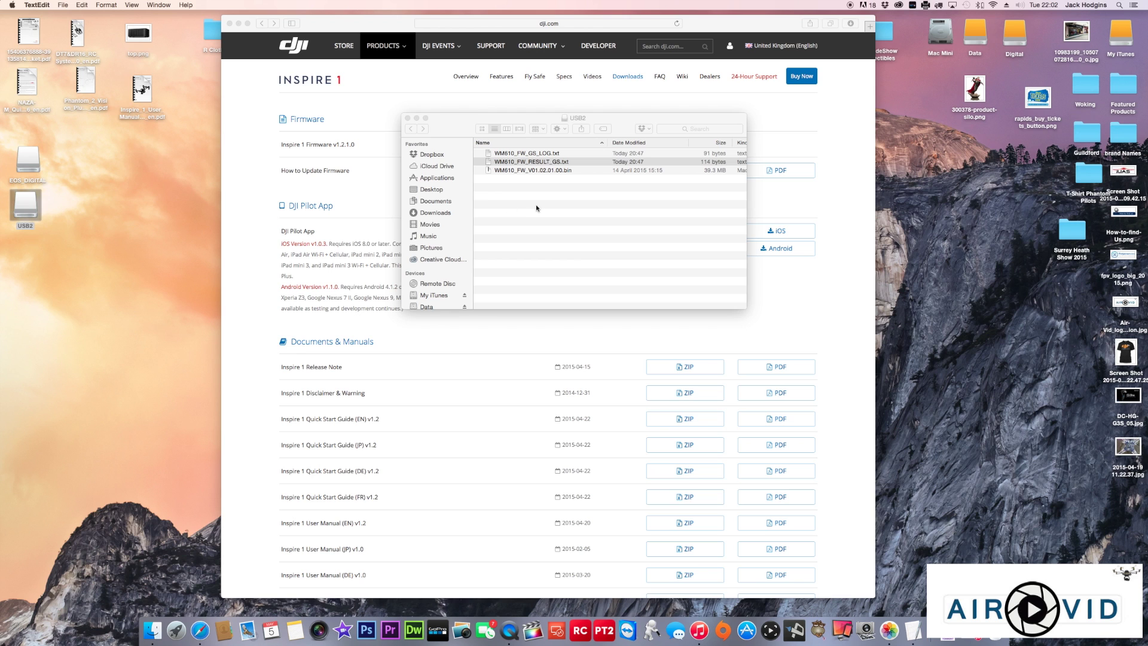
# Move both text files and WM610_FW_V01.02.01.00.bin on the USB2 drive to the Trash and close the drive's window
pyautogui.moveTo(528, 174); pyautogui.dragTo(524, 157)
pyautogui.rightClick(523, 158)
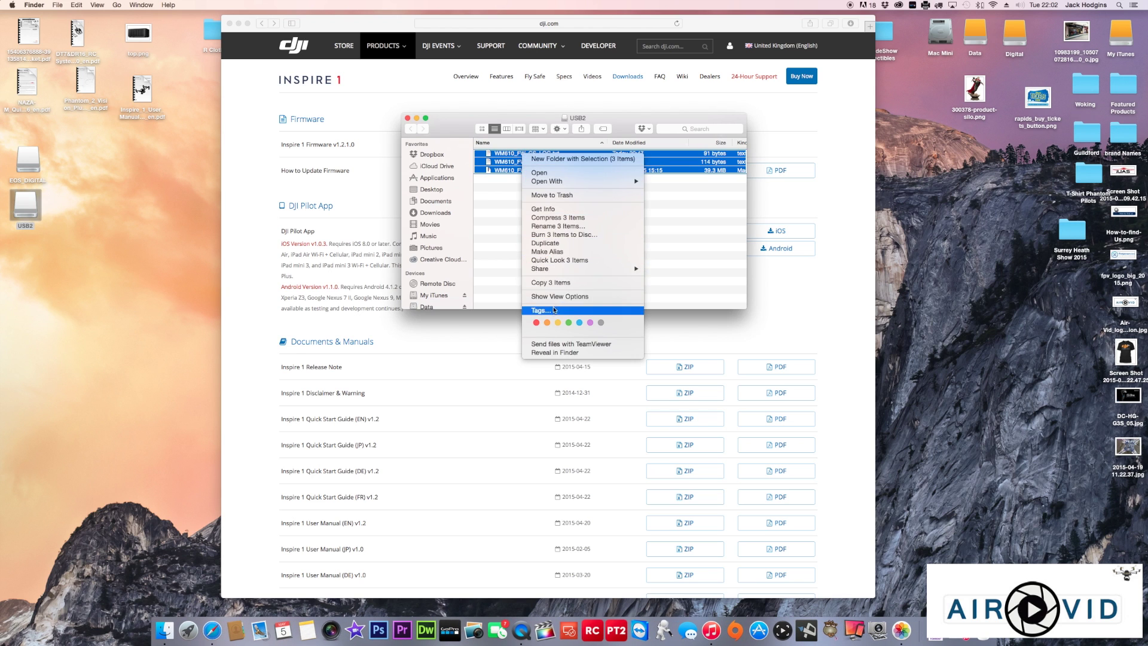
pyautogui.press('Escape')
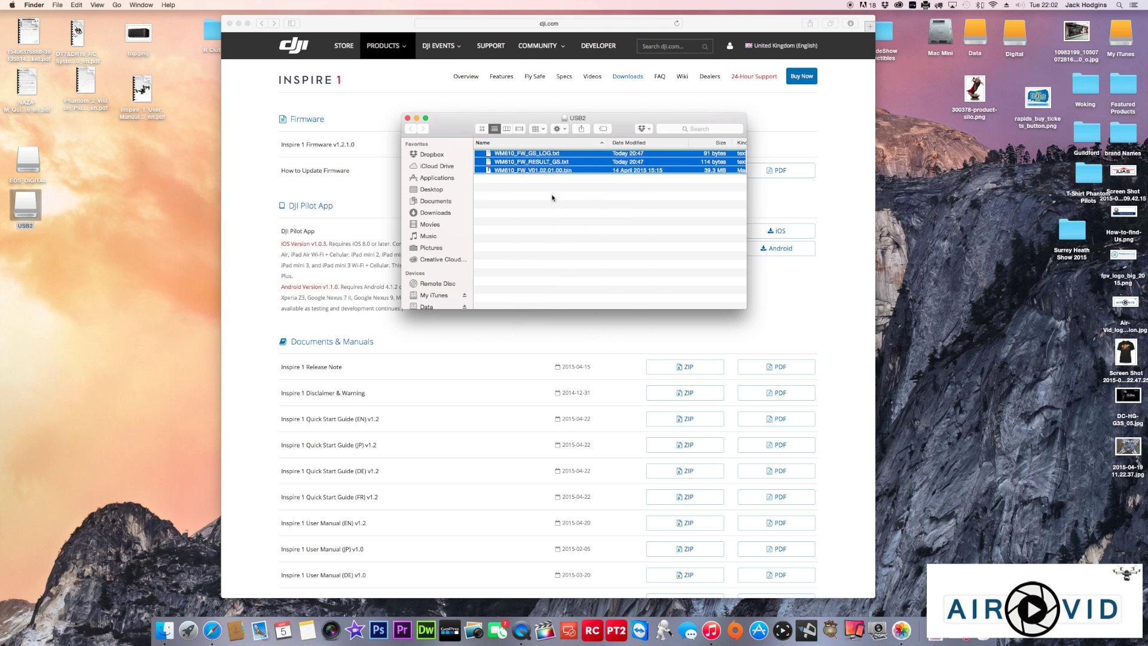
pyautogui.press('super+BackSpace')
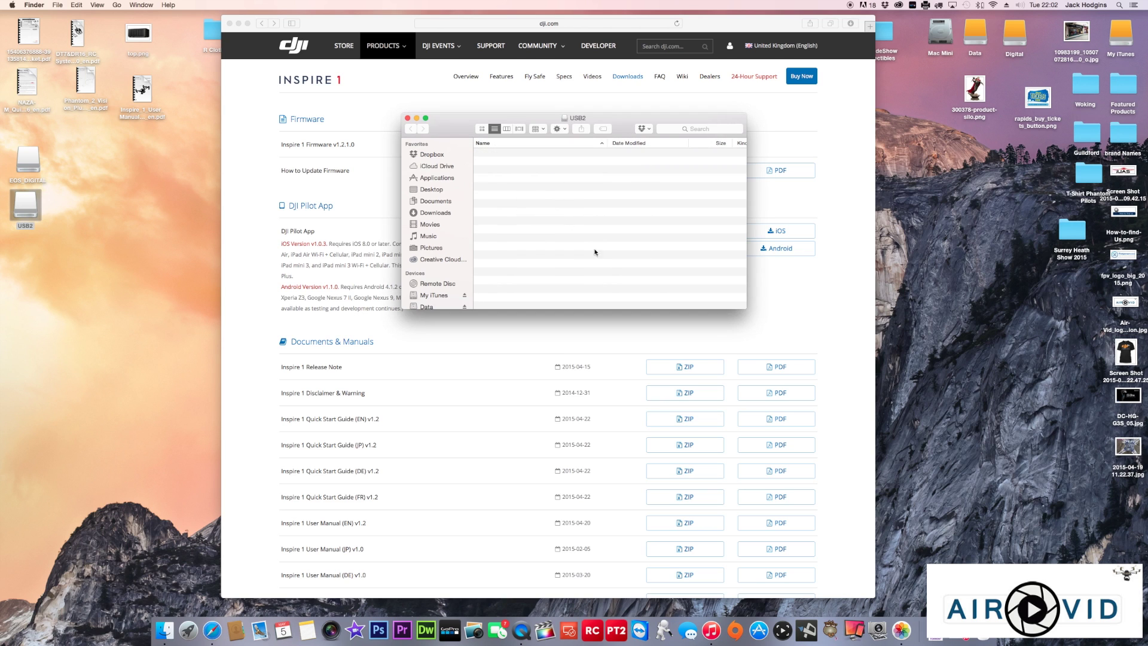
pyautogui.click(408, 118)
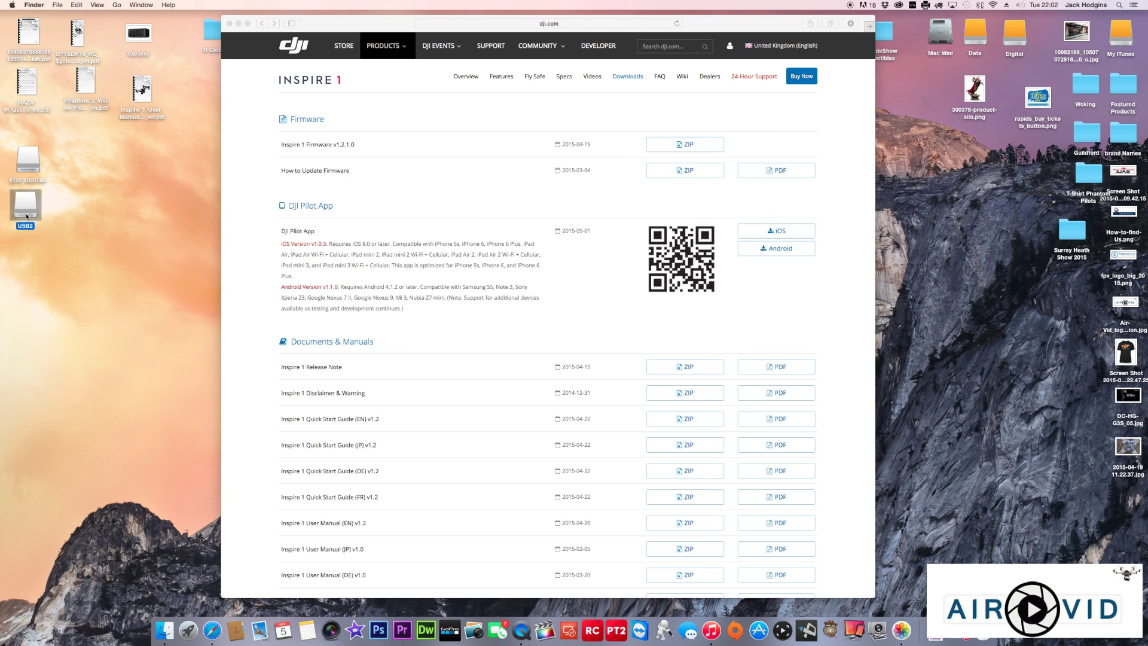
# Move the DCIM folder, WM610_FW_RESULT_AB.txt and WM610_FW_V01.02.01.00.bin on the EOS_DIGITAL card to the Trash and close its window
pyautogui.doubleClick(30, 165)
pyautogui.moveTo(550, 189); pyautogui.dragTo(495, 155)
pyautogui.rightClick(496, 154)
pyautogui.click(546, 193)
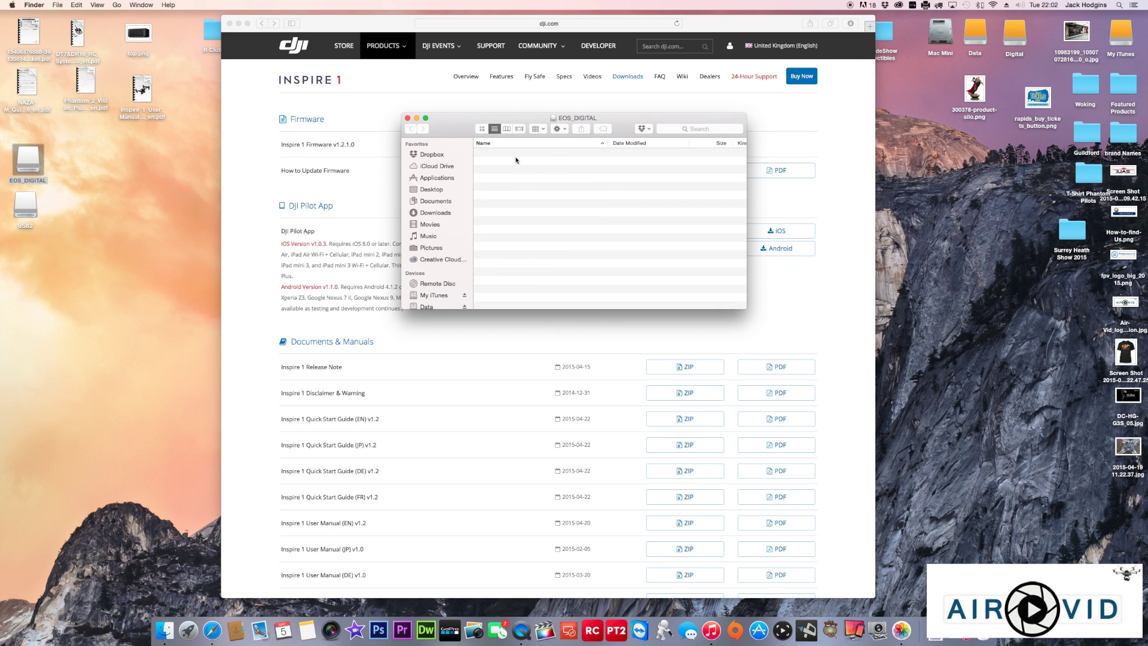
pyautogui.click(407, 118)
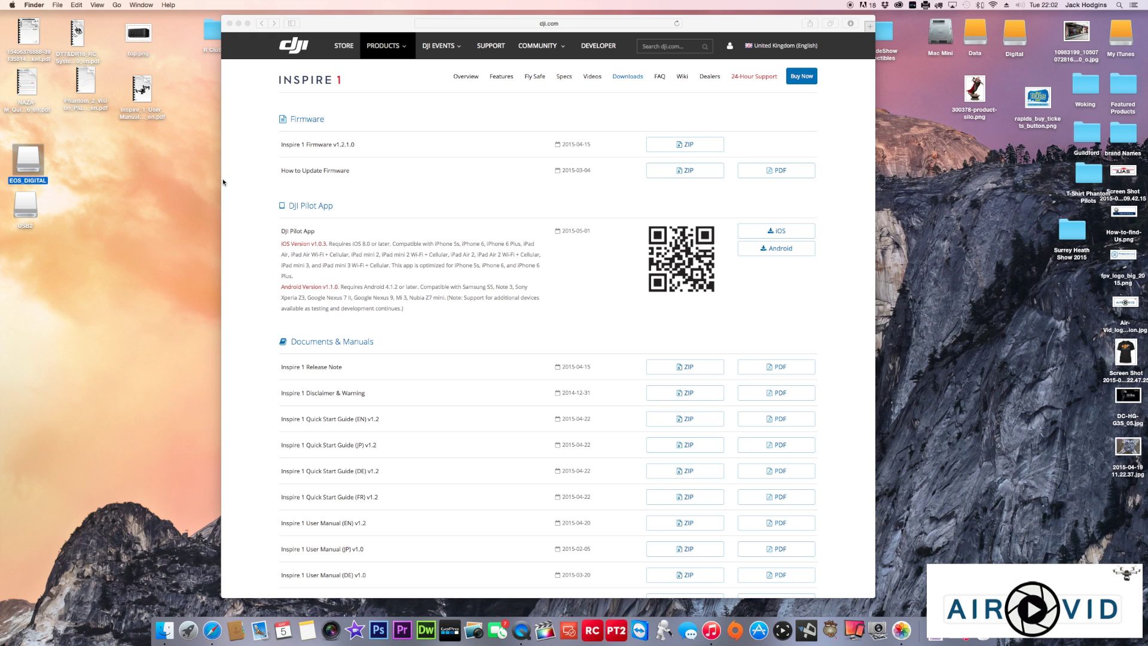
# Open the Inspire 1 Release Note PDF in Safari and highlight the P-ATTI and intelligent landing gear text under Major Updates
pyautogui.scroll(-1, 701, 87)
pyautogui.click(779, 368)
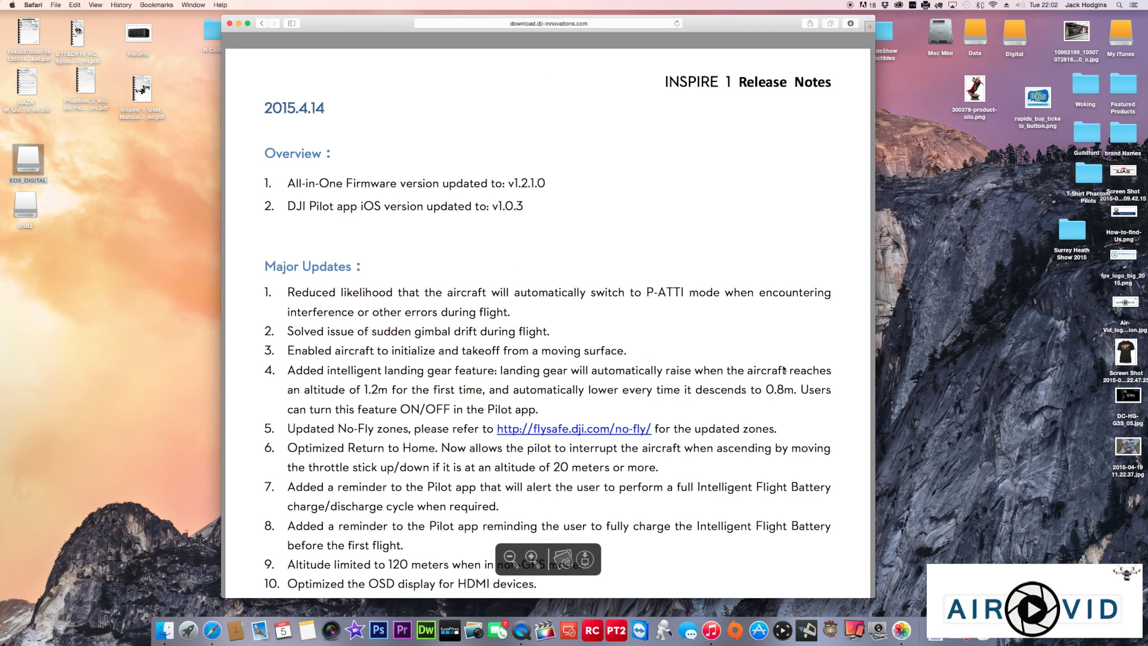
pyautogui.scroll(-4, 551, 313)
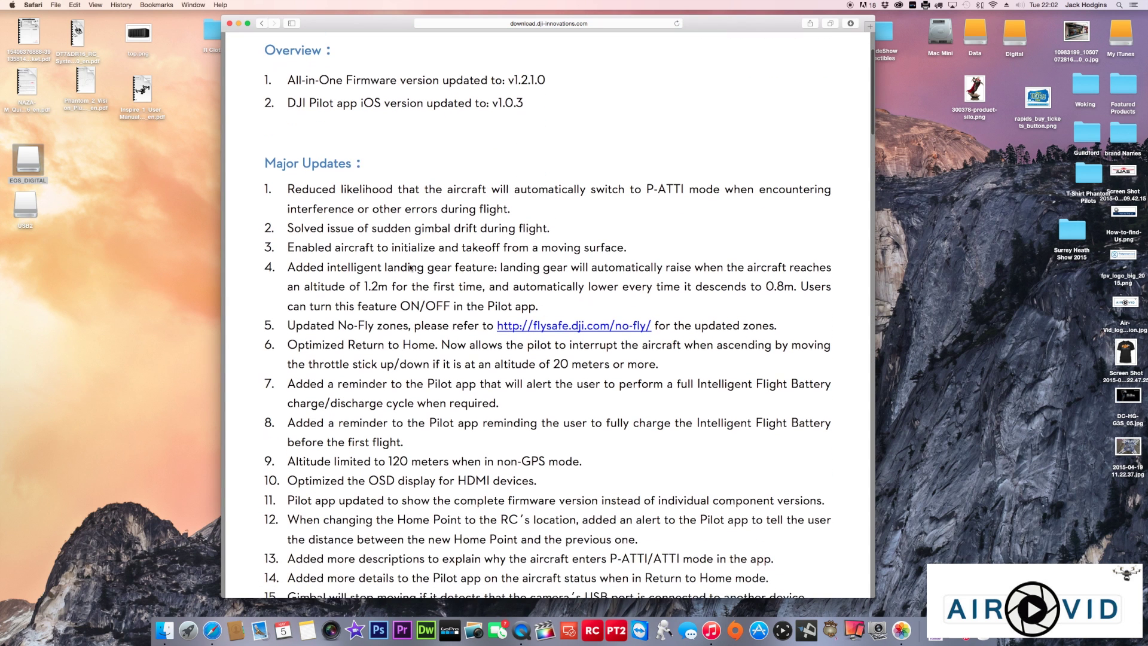
pyautogui.scroll(-3, 537, 240)
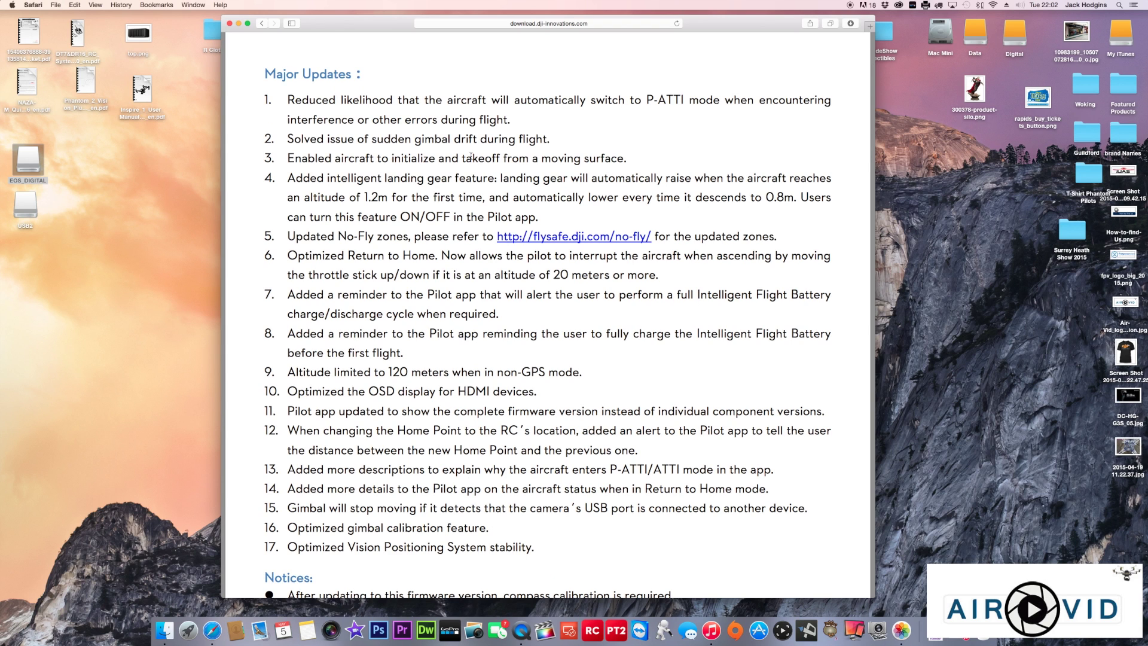
pyautogui.moveTo(678, 94); pyautogui.dragTo(642, 100)
pyautogui.click(551, 221)
pyautogui.moveTo(551, 221); pyautogui.dragTo(287, 177)
# Highlight the whole Optimized Return to Home item, number 6, in the release notes
pyautogui.click(693, 276)
pyautogui.moveTo(660, 273); pyautogui.dragTo(319, 264)
pyautogui.scroll(-1, 315, 264)
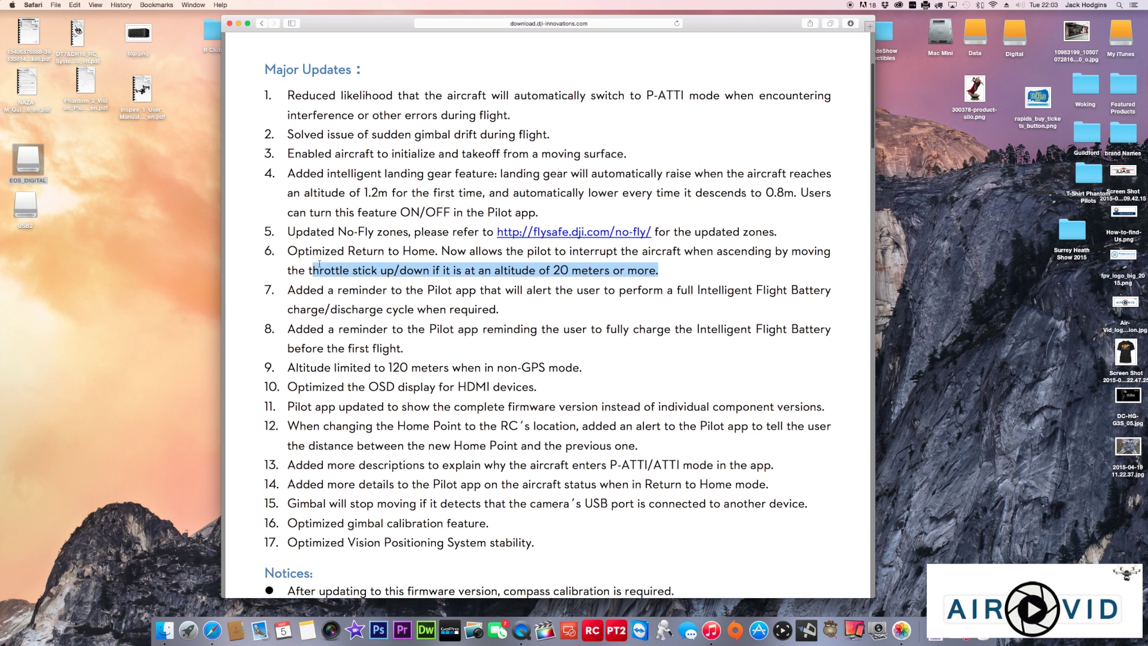
pyautogui.moveTo(721, 270); pyautogui.dragTo(287, 251)
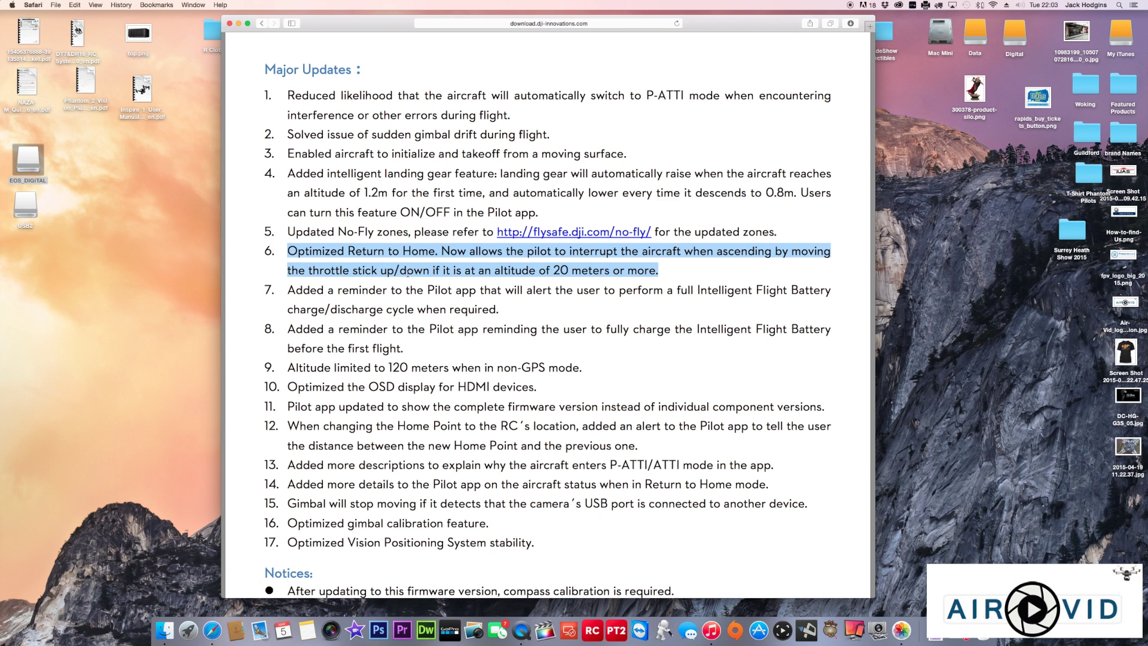
# Highlight all 17 Major Updates items, clear the selection and return to the Inspire 1 downloads page
pyautogui.scroll(1, 415, 216)
pyautogui.click(340, 131)
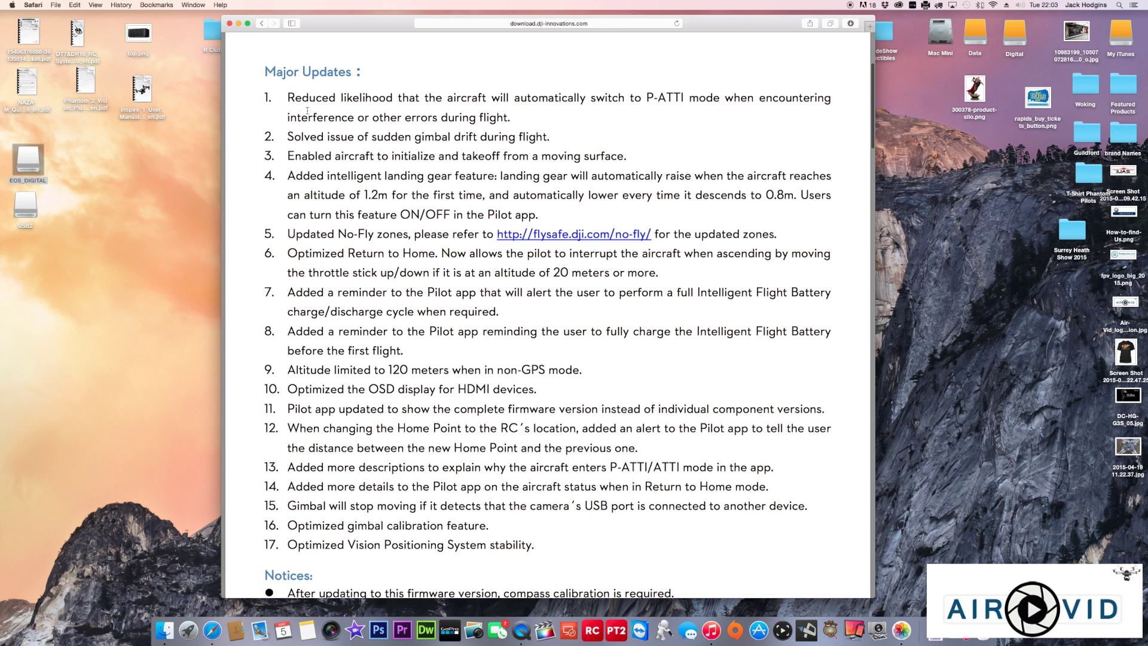
pyautogui.moveTo(286, 96); pyautogui.dragTo(567, 550)
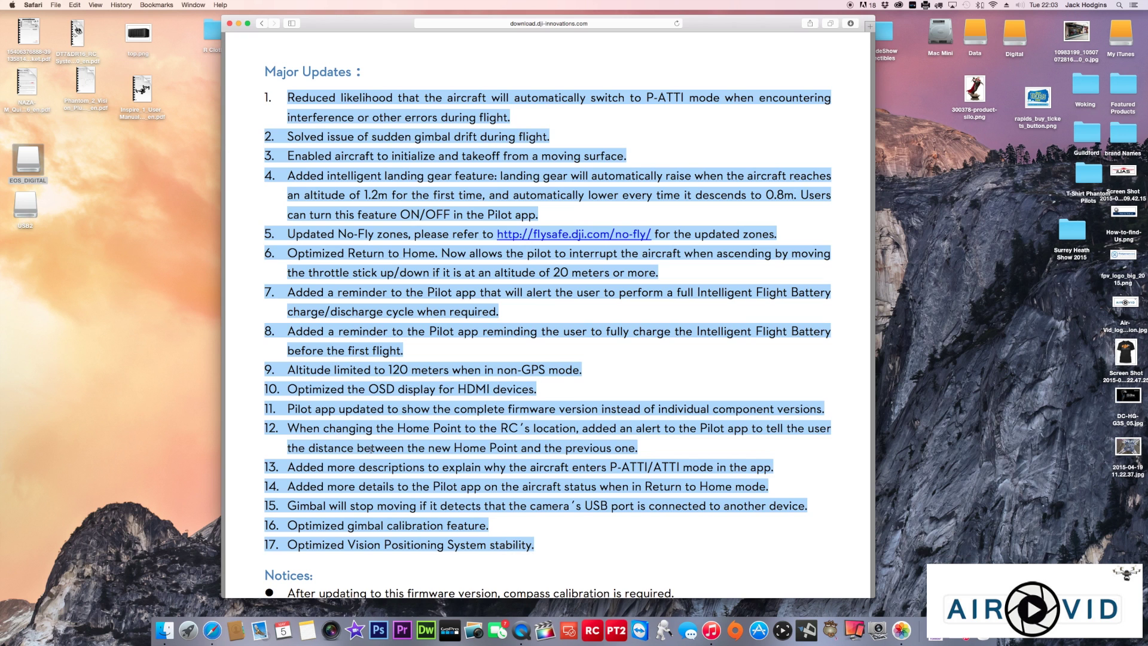
pyautogui.click(541, 359)
pyautogui.scroll(5, 541, 359)
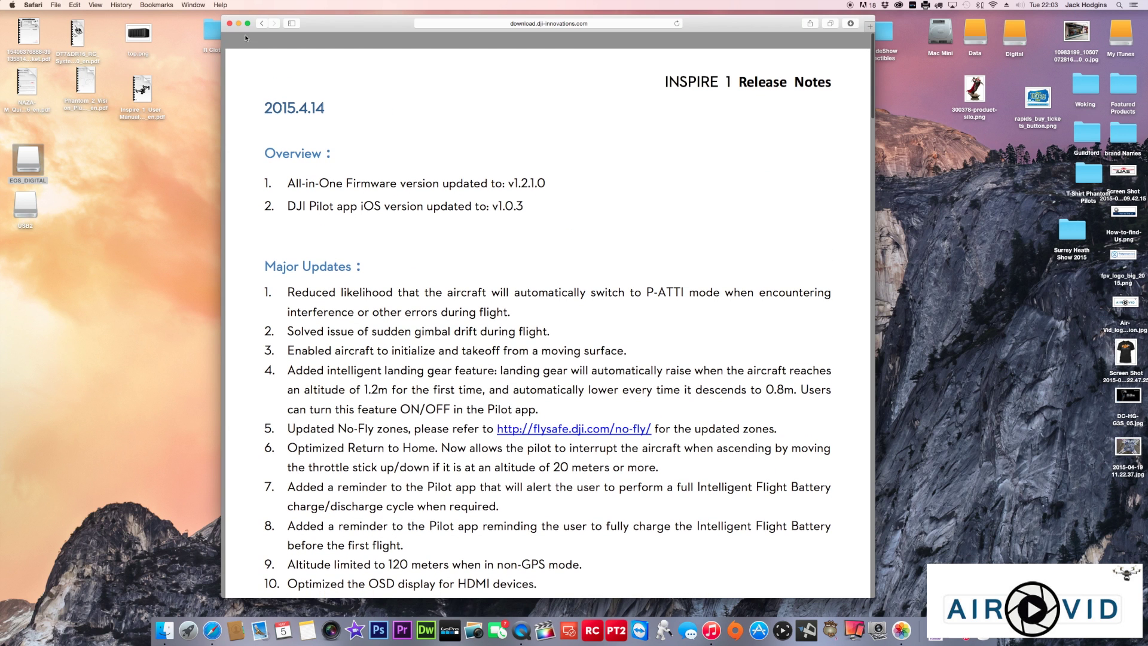
pyautogui.click(260, 24)
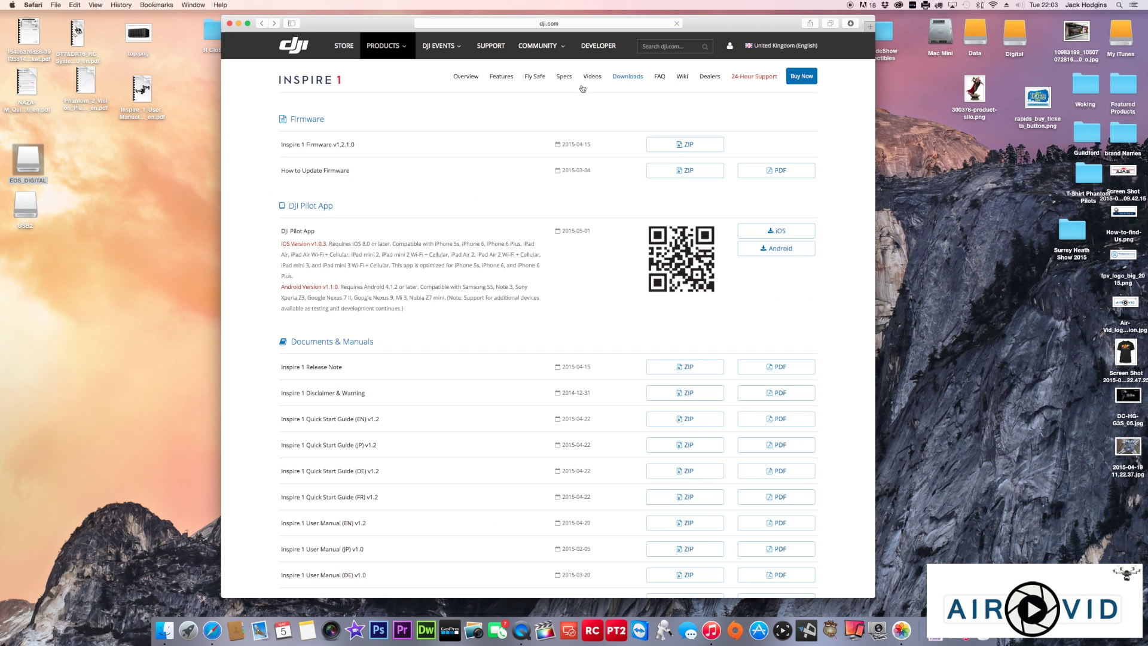
# Open the Phantom 3 downloads page from DJI's Support page and review its firmware, DJI Pilot App and manuals listings
pyautogui.click(491, 47)
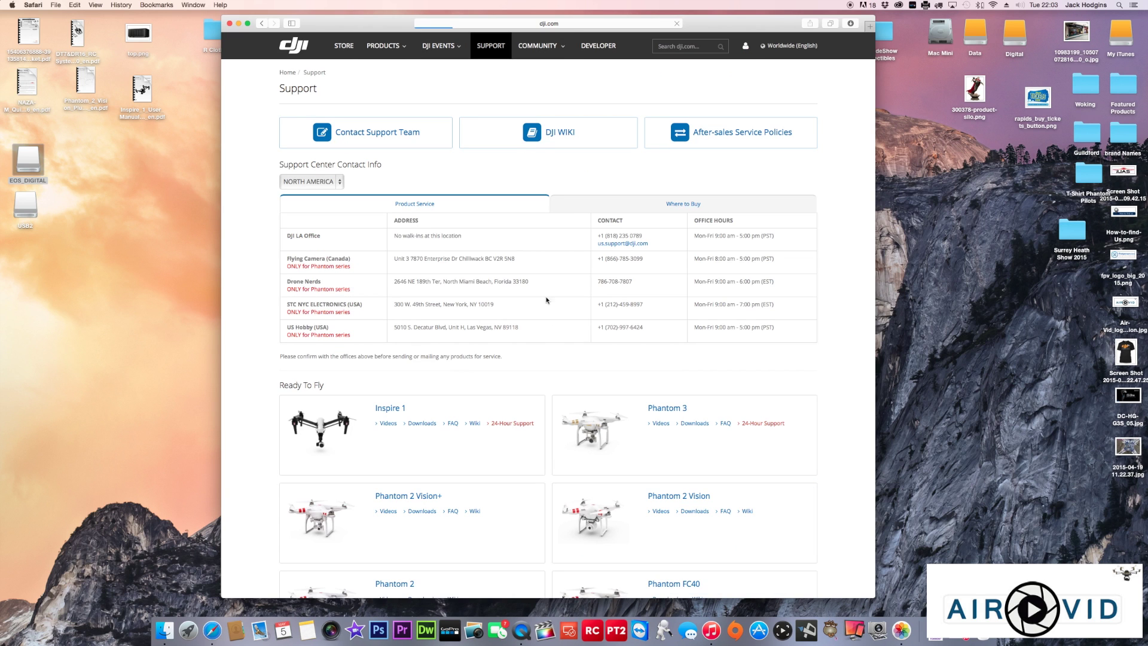
pyautogui.click(698, 425)
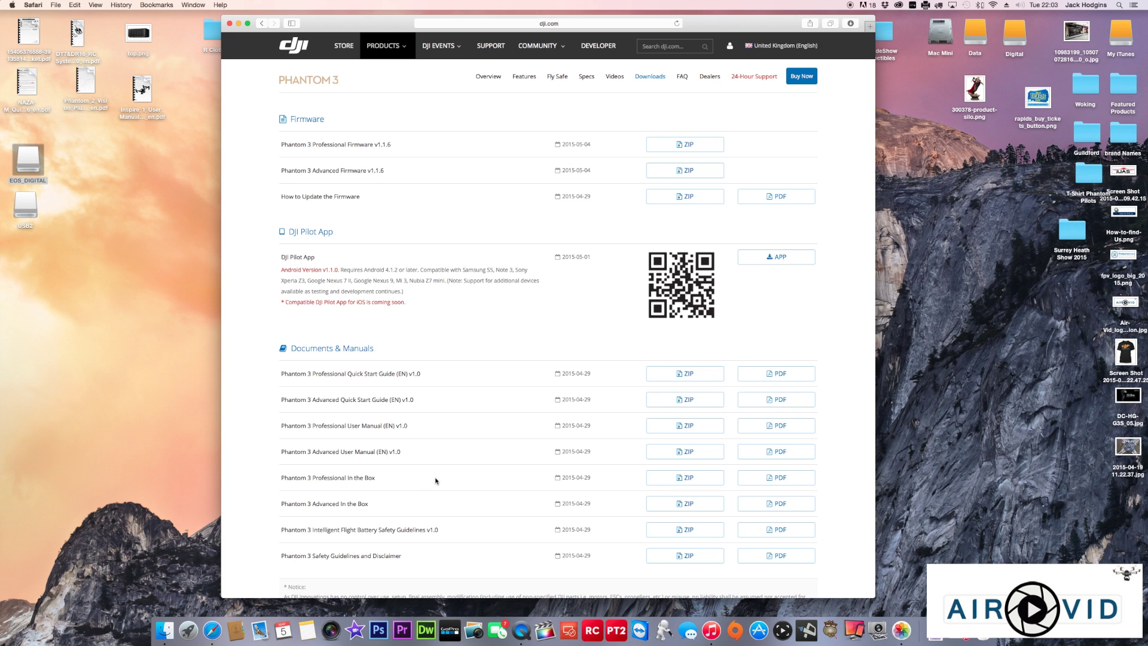
pyautogui.scroll(-3, 439, 477)
pyautogui.scroll(3, 414, 476)
pyautogui.scroll(-5, 399, 232)
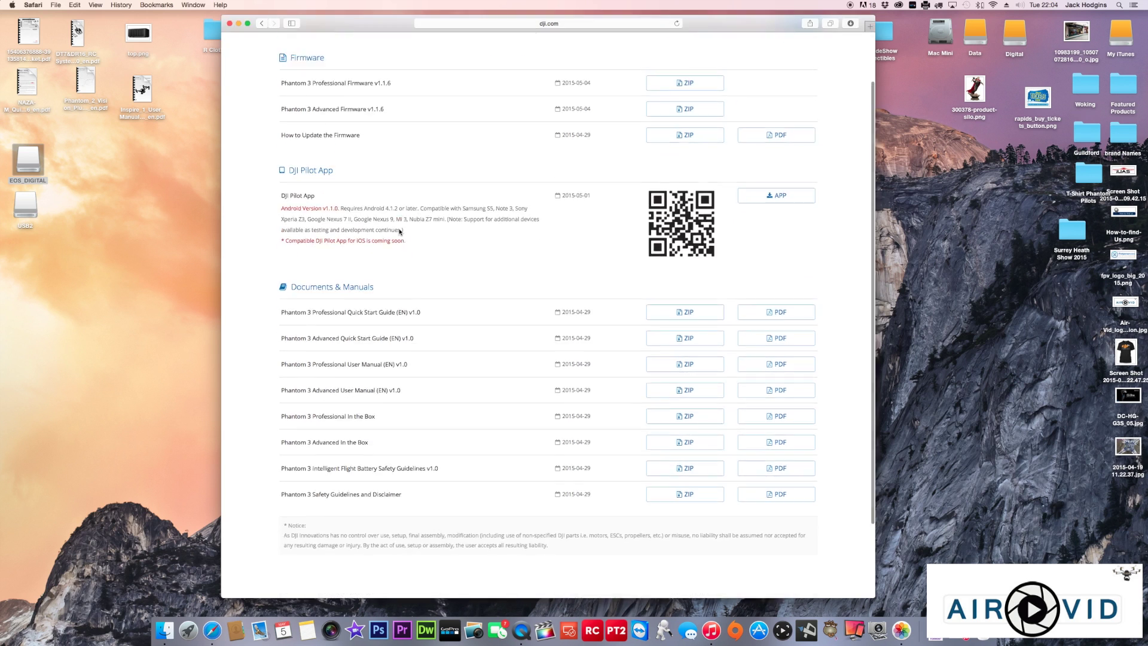
pyautogui.scroll(5, 395, 269)
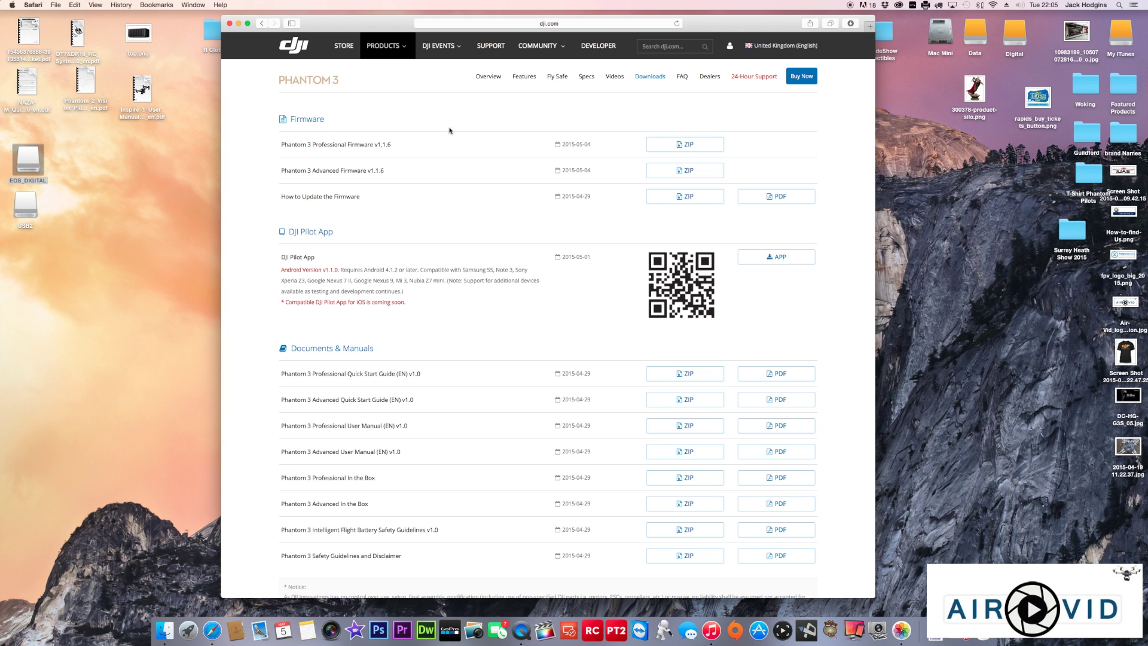
# Open the desktop screenshot of the black DJI Phantom Pilot T-shirt in Preview, move its window over the web page and close it
pyautogui.doubleClick(1125, 353)
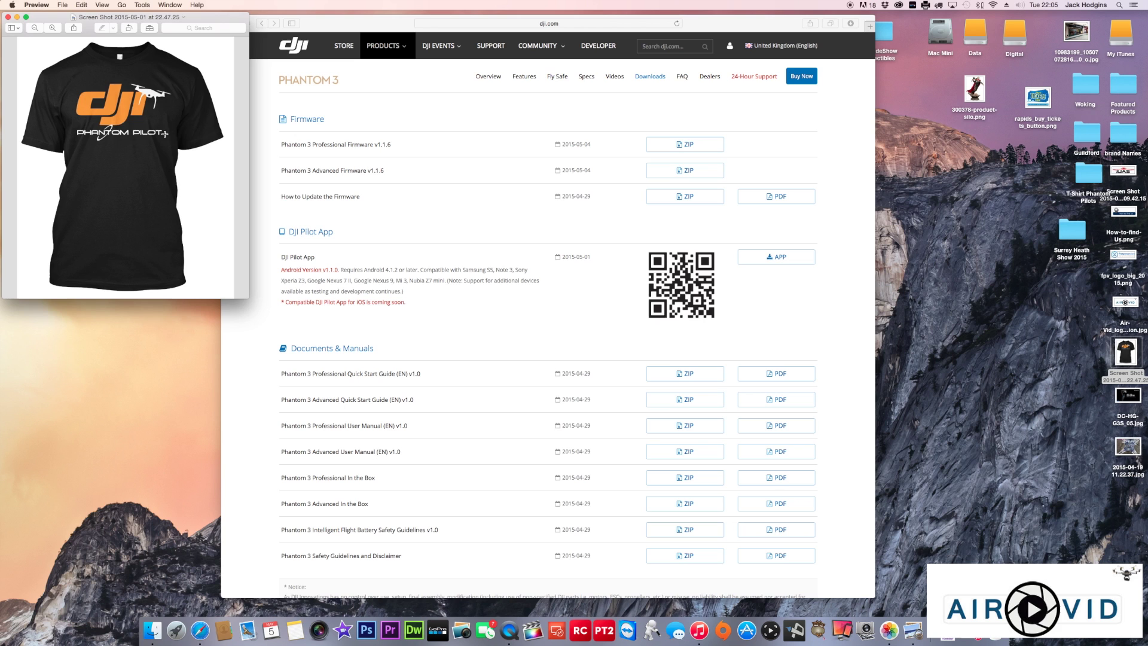
pyautogui.moveTo(52, 22); pyautogui.dragTo(179, 133)
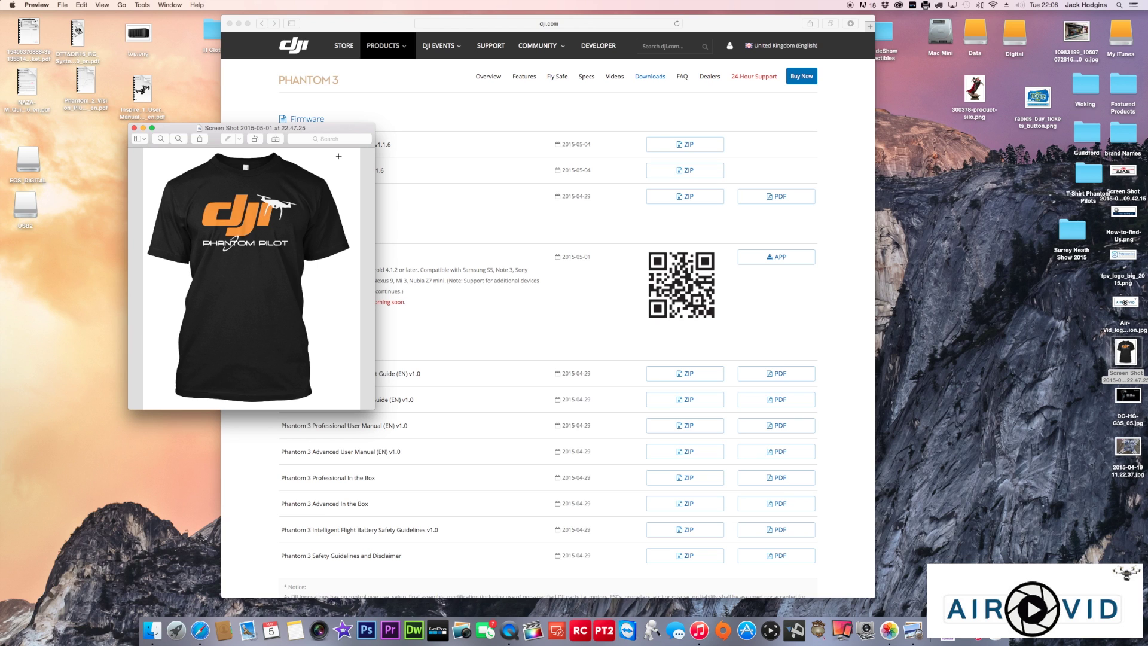
pyautogui.click(134, 128)
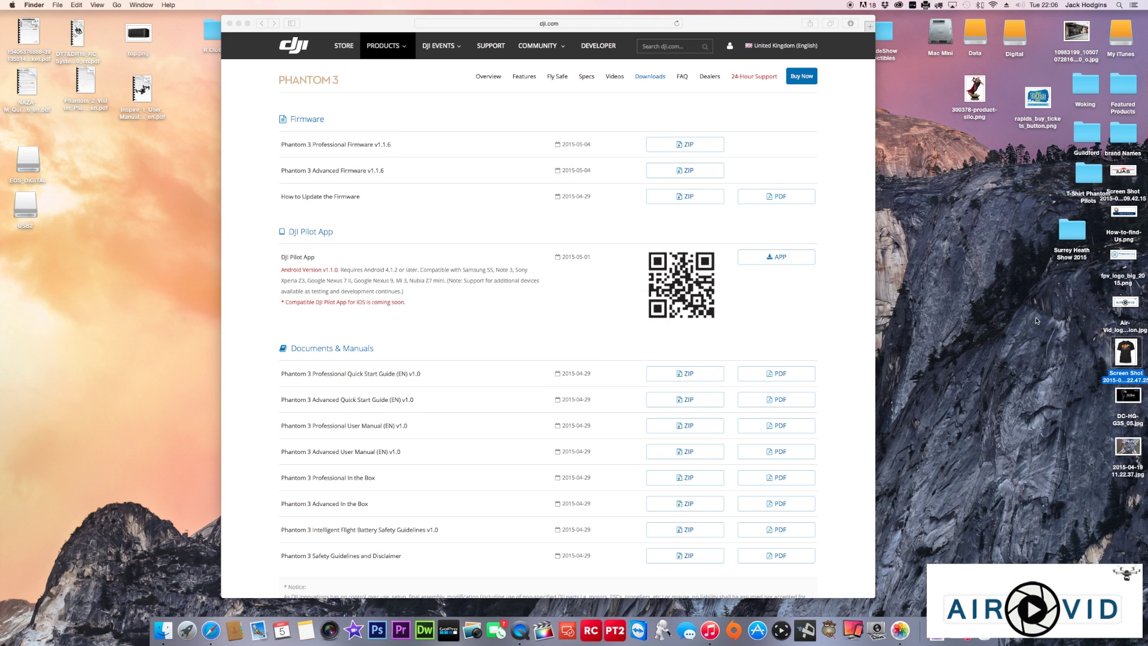